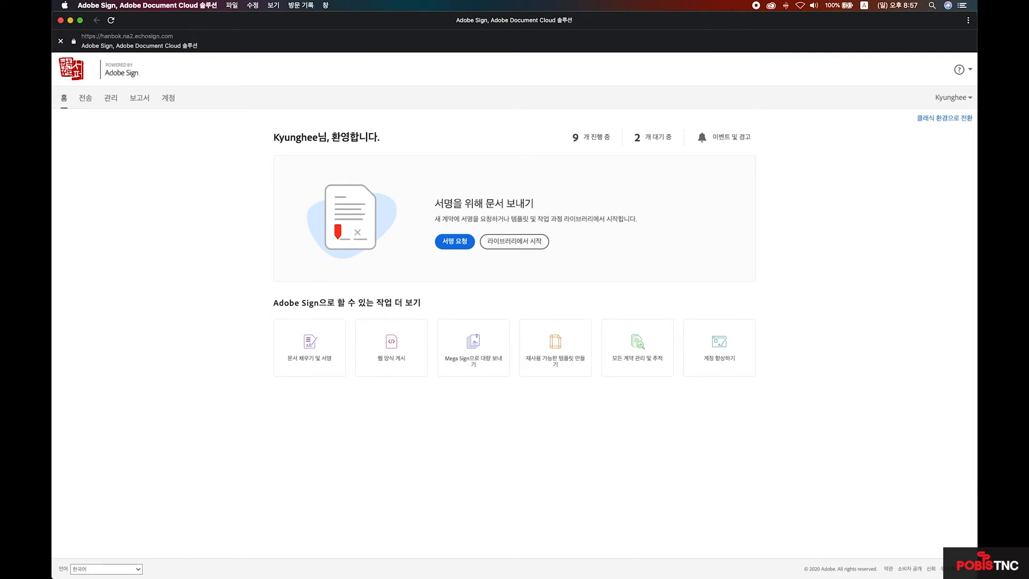
{"action": "left_click", "coordinate": [451, 242]}
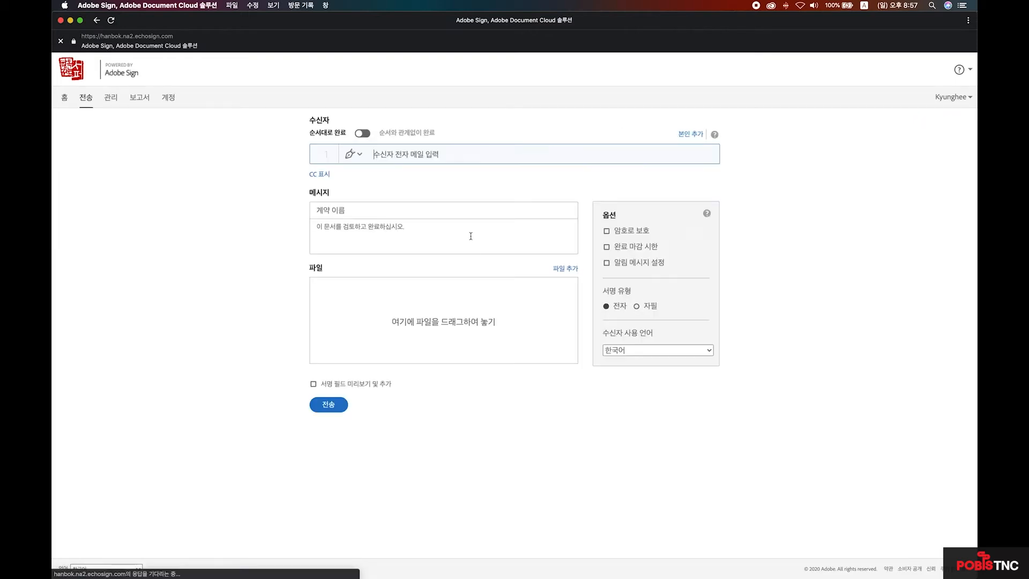
{"action": "left_click", "coordinate": [361, 156]}
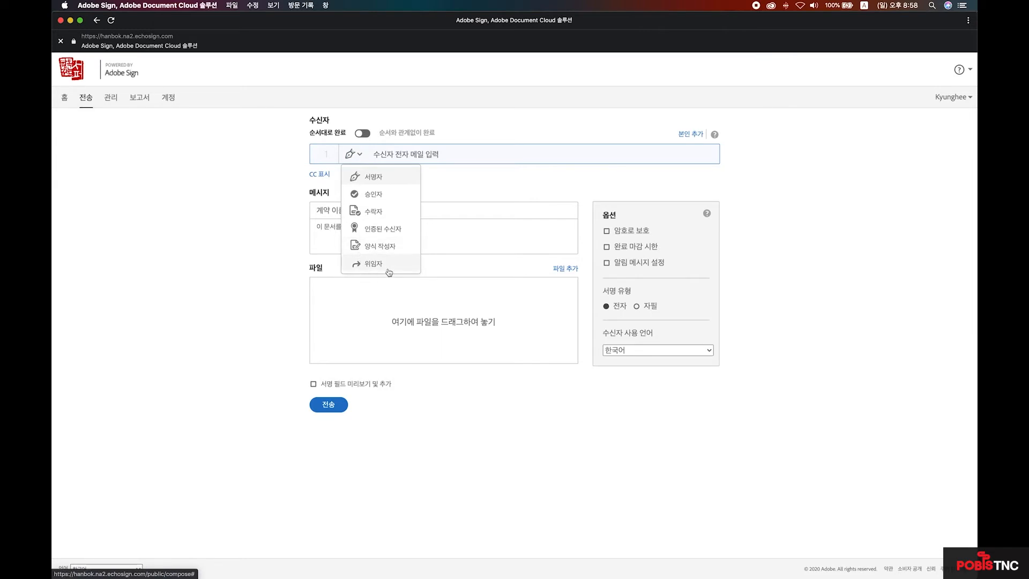
{"action": "left_click", "coordinate": [61, 99]}
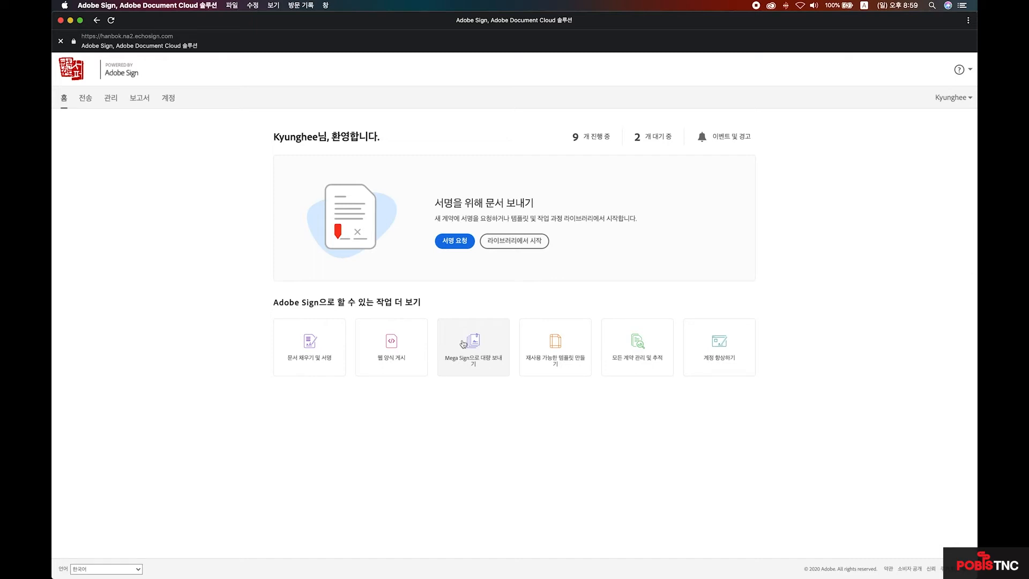
{"action": "left_click", "coordinate": [464, 344]}
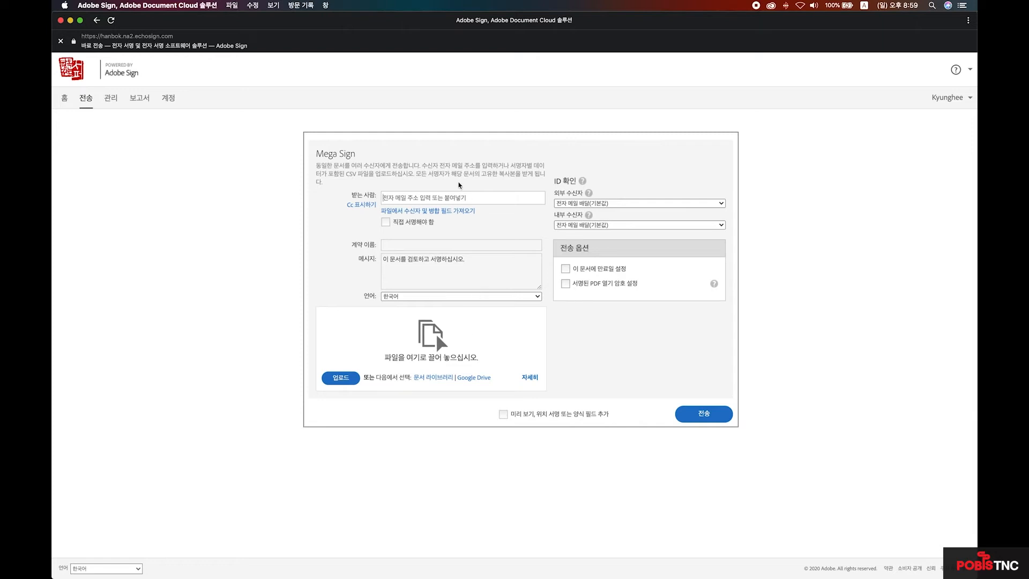
- Switch Mega Sign recipients to file import, then download and open the megasign_merge_sample CSV
{"action": "left_click", "coordinate": [406, 197]}
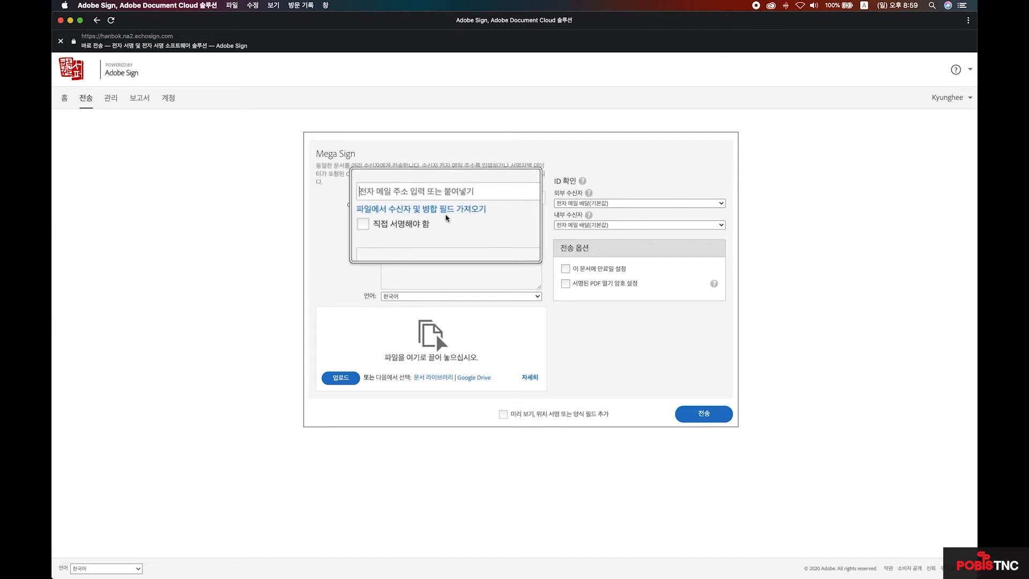
{"action": "left_click", "coordinate": [429, 209]}
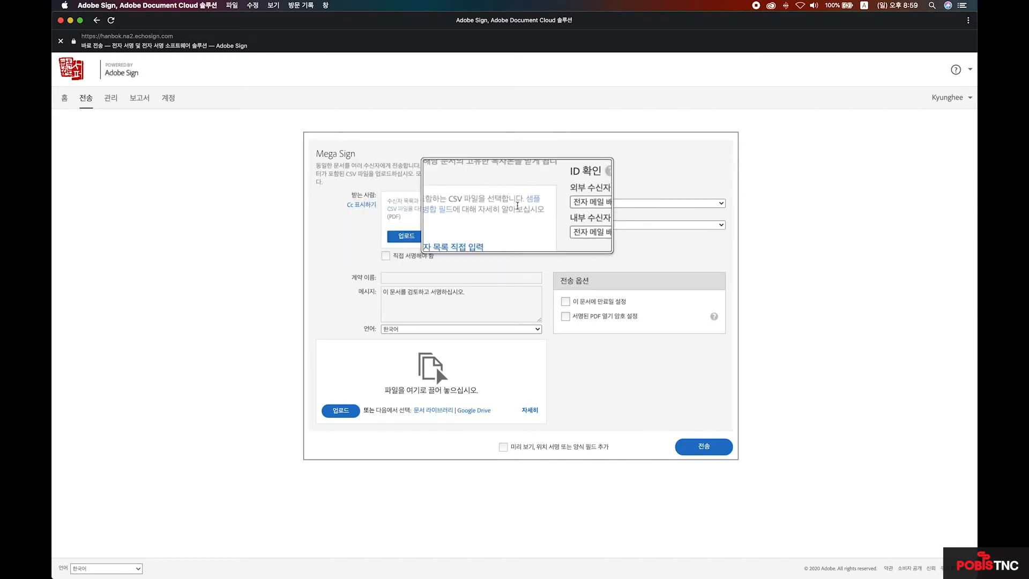
{"action": "left_click", "coordinate": [528, 200]}
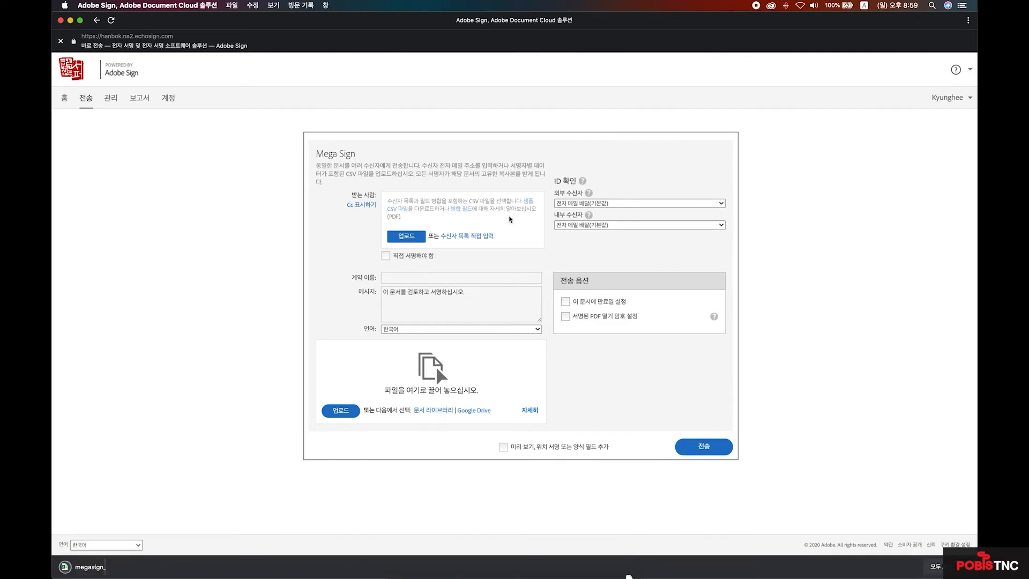
{"action": "left_click", "coordinate": [127, 566]}
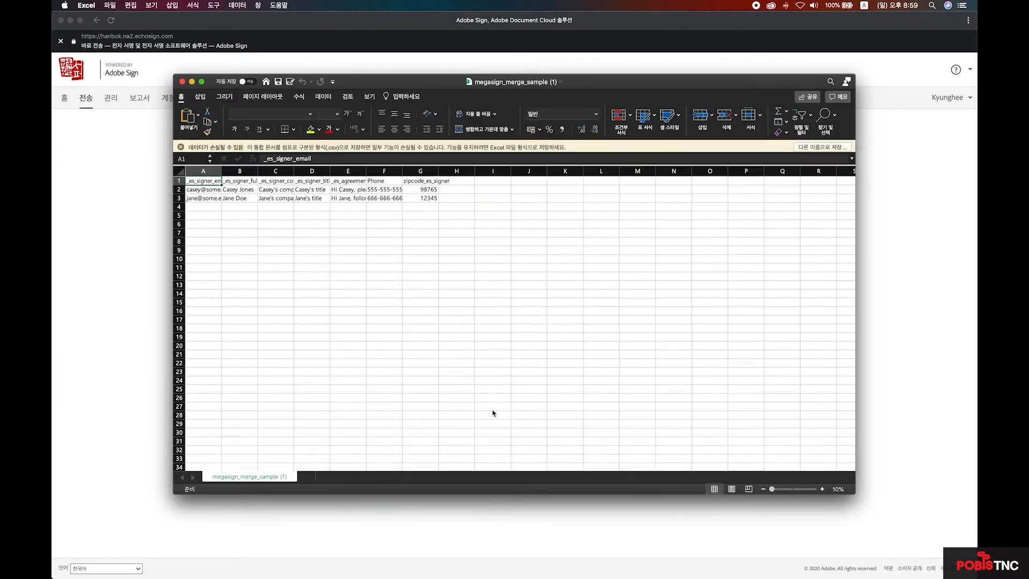
- Maximize the Excel window and autofit columns A, B, C and F
{"action": "double_click", "coordinate": [594, 85]}
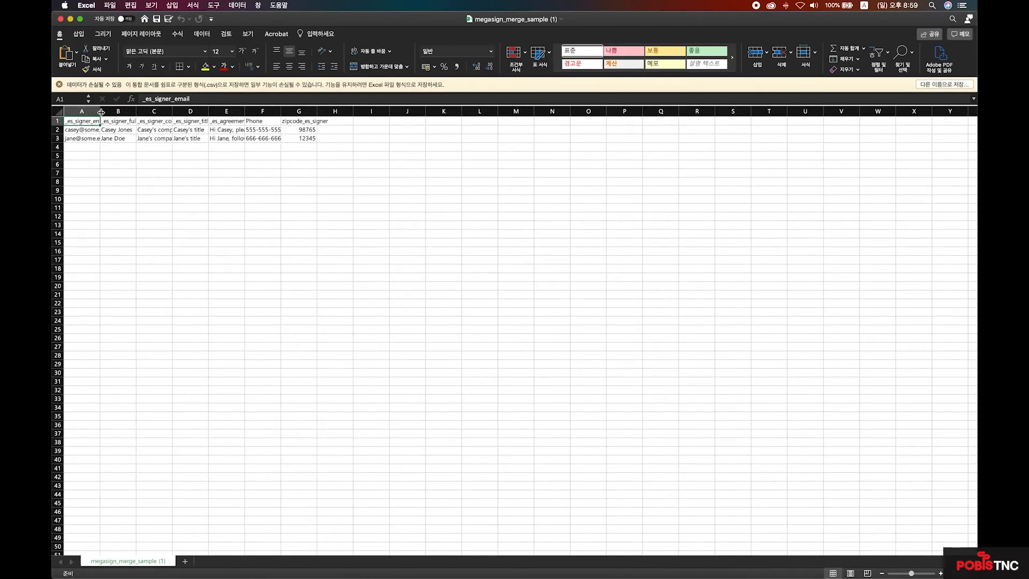
{"action": "double_click", "coordinate": [101, 112]}
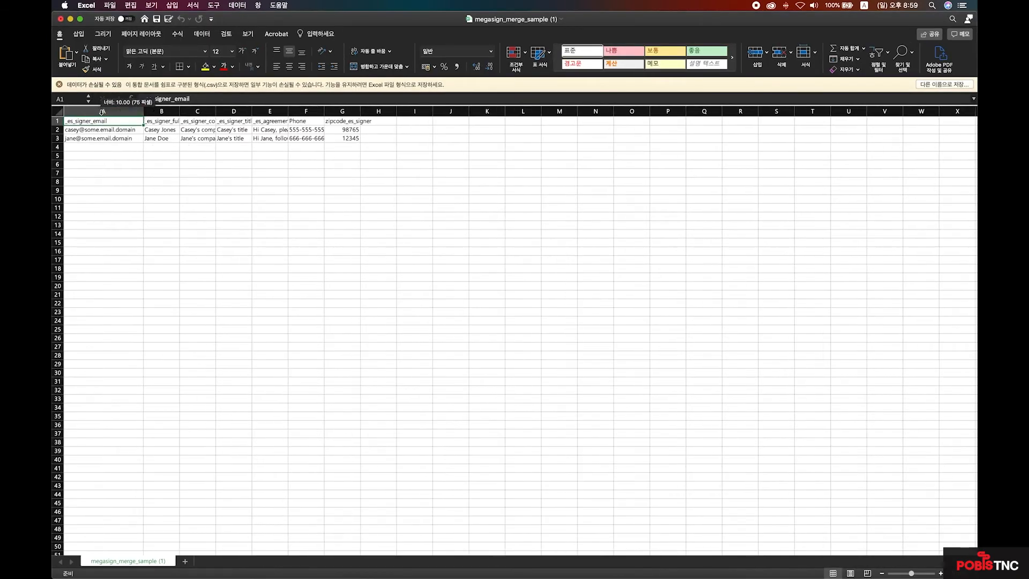
{"action": "double_click", "coordinate": [179, 112]}
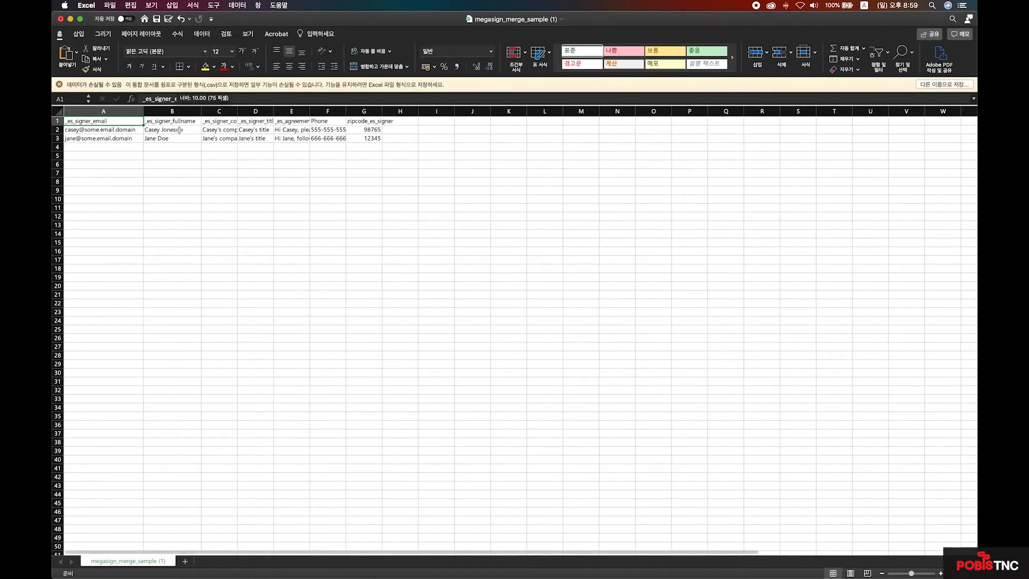
{"action": "double_click", "coordinate": [237, 112]}
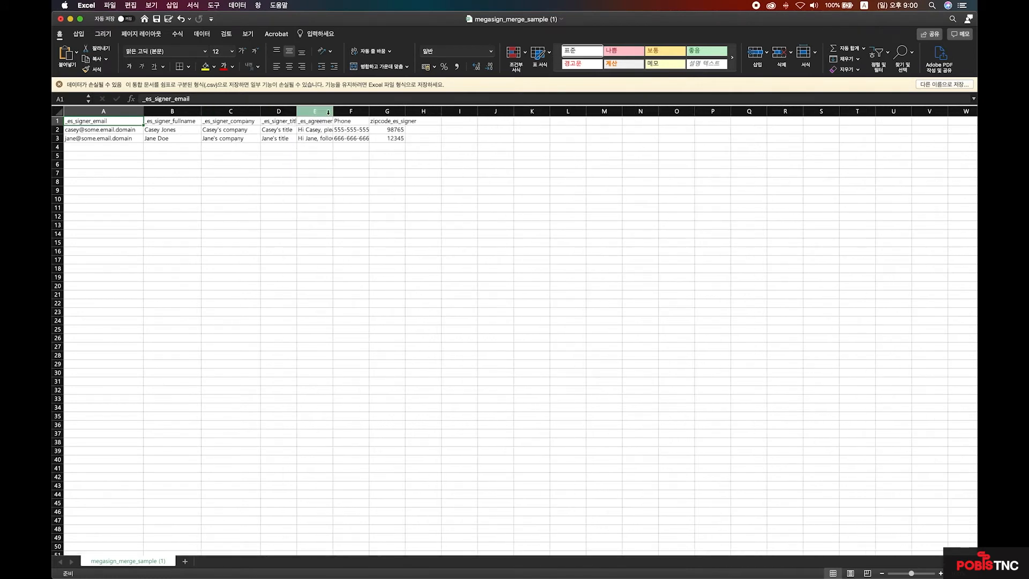
{"action": "double_click", "coordinate": [369, 112]}
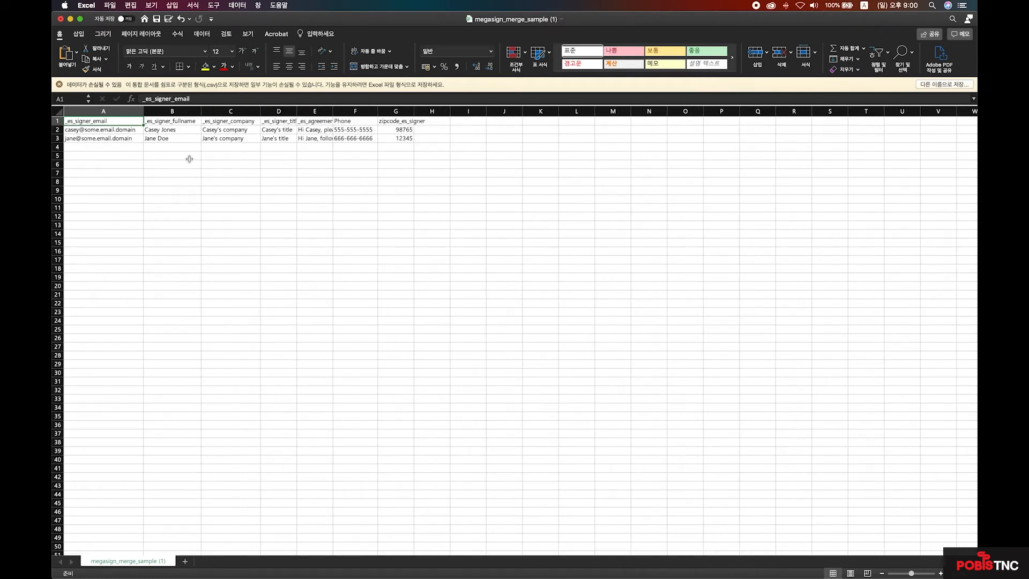
- Enter three recipient e-mail addresses in cells A4 to A6 and start saving under a new name
{"action": "left_click", "coordinate": [121, 146]}
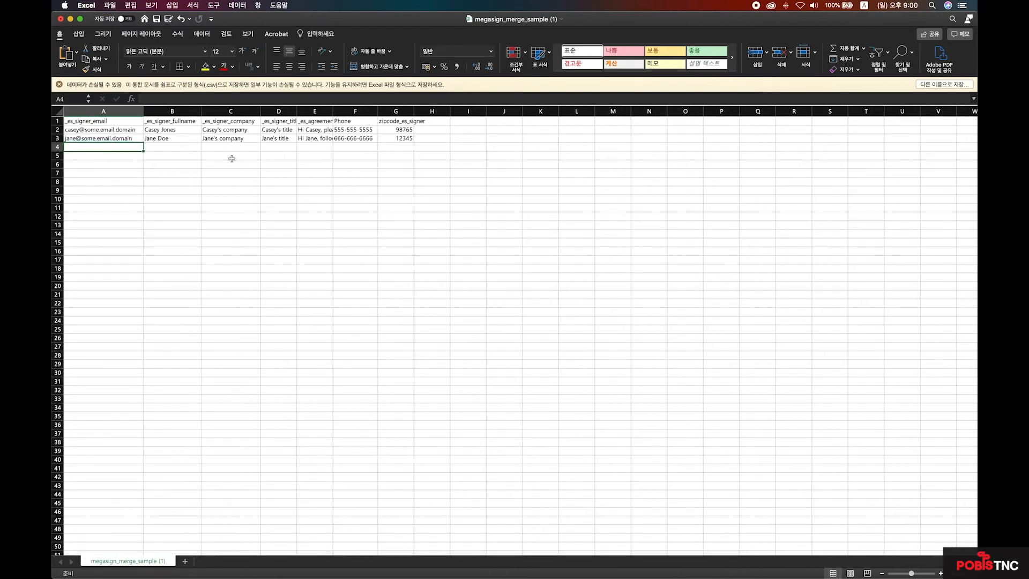
{"action": "key", "text": "F2"}
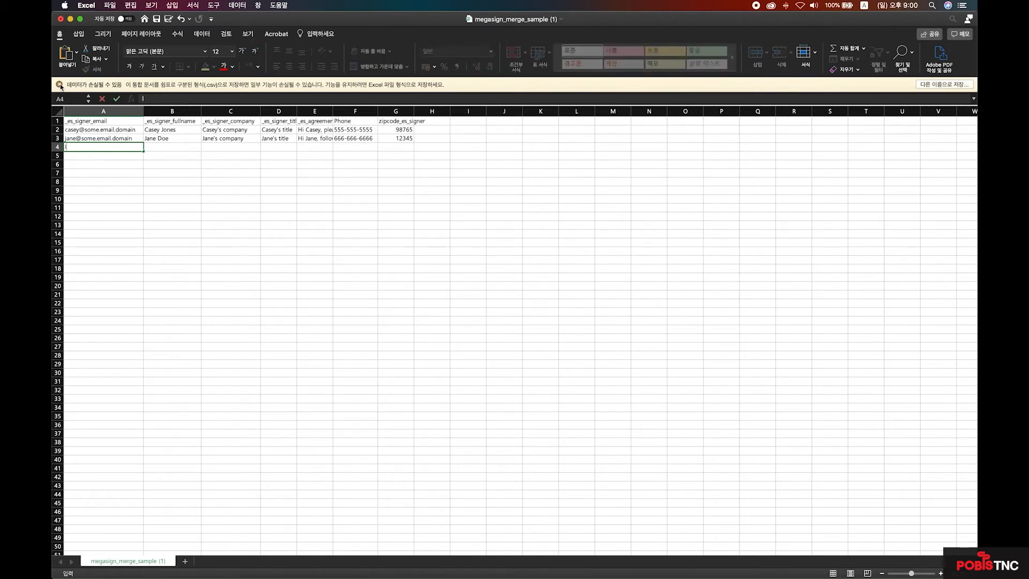
{"action": "left_click", "coordinate": [83, 147]}
{"action": "key", "text": "Return"}
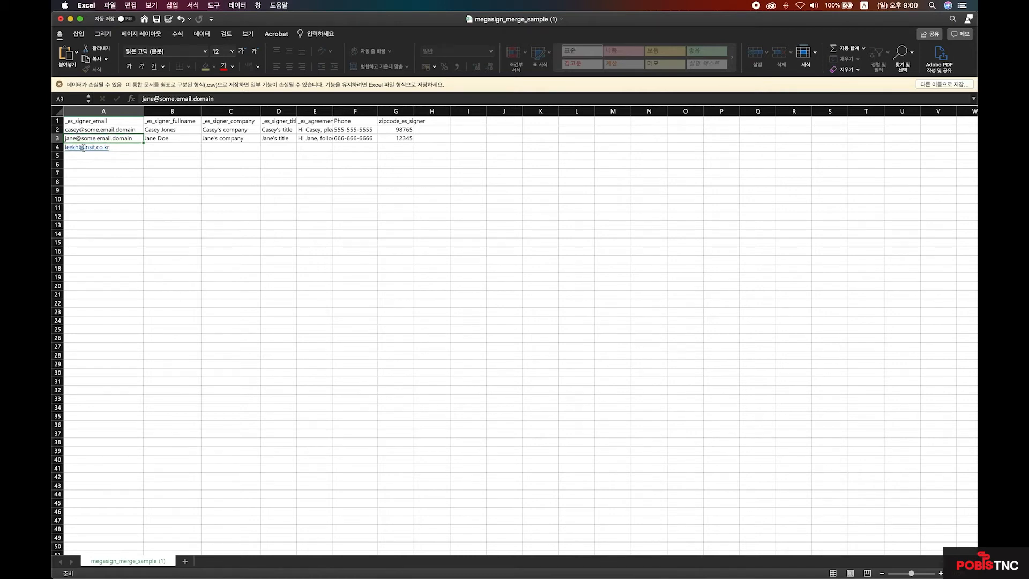
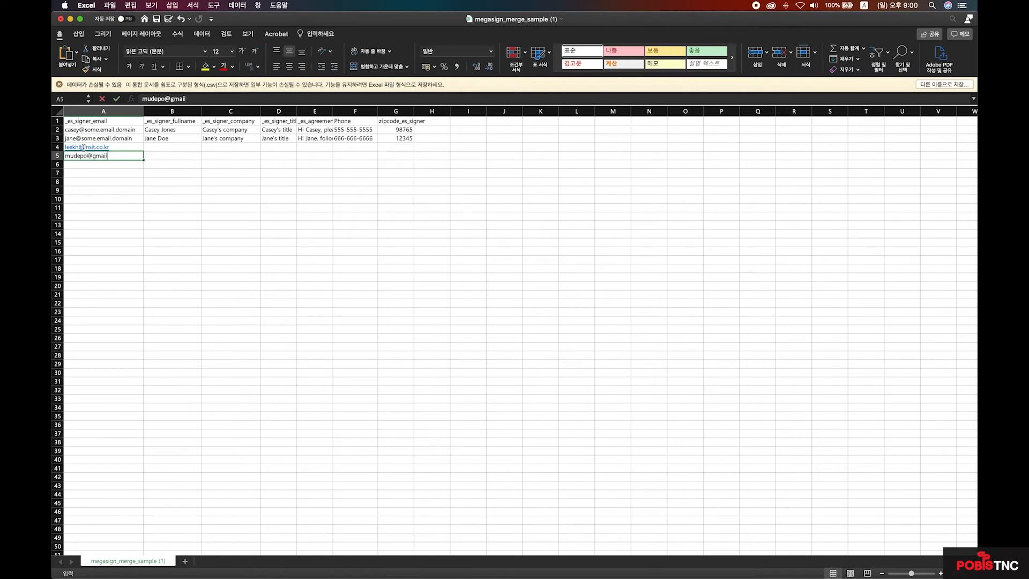
{"action": "key", "text": "Return"}
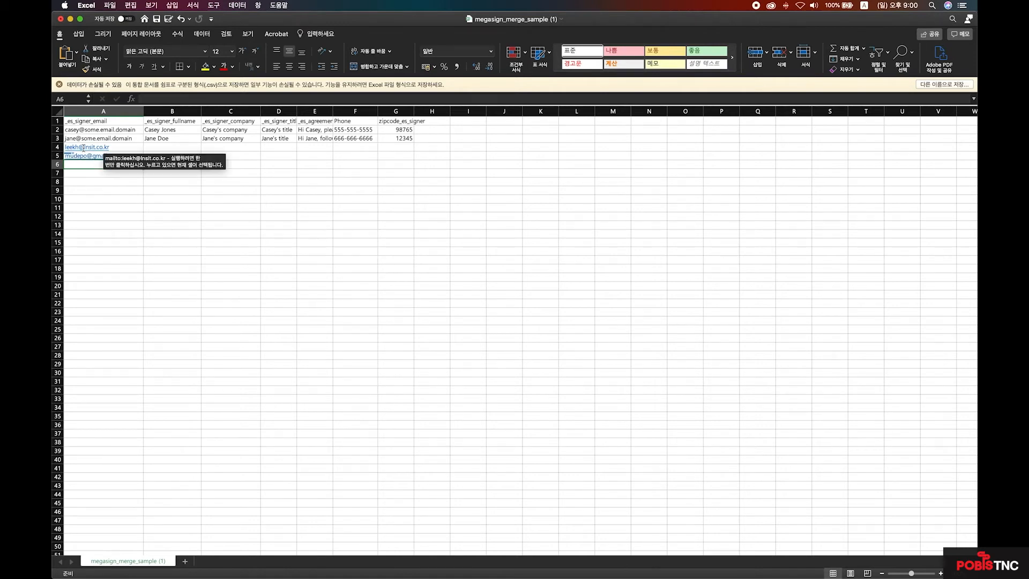
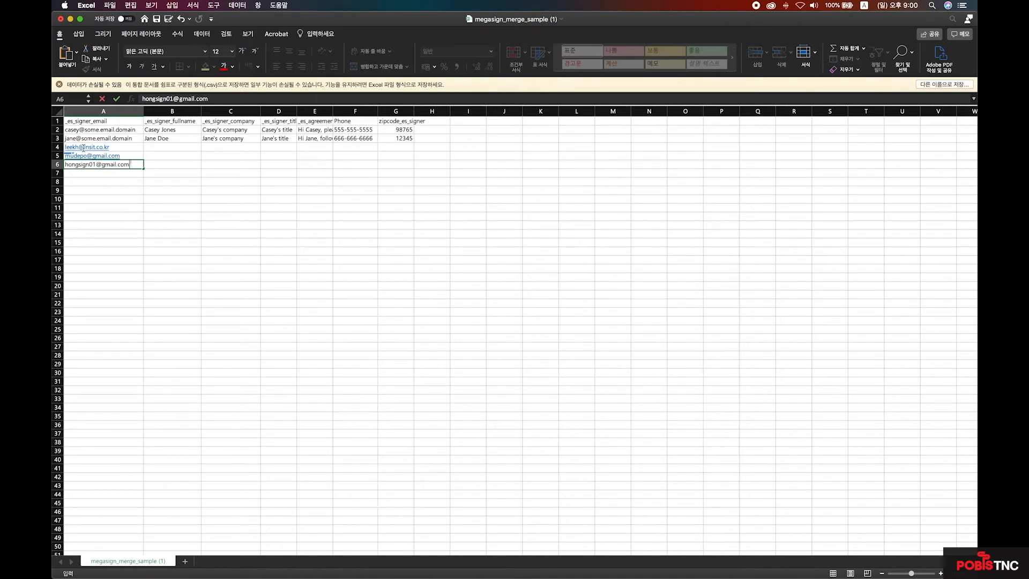
{"action": "left_click", "coordinate": [99, 190]}
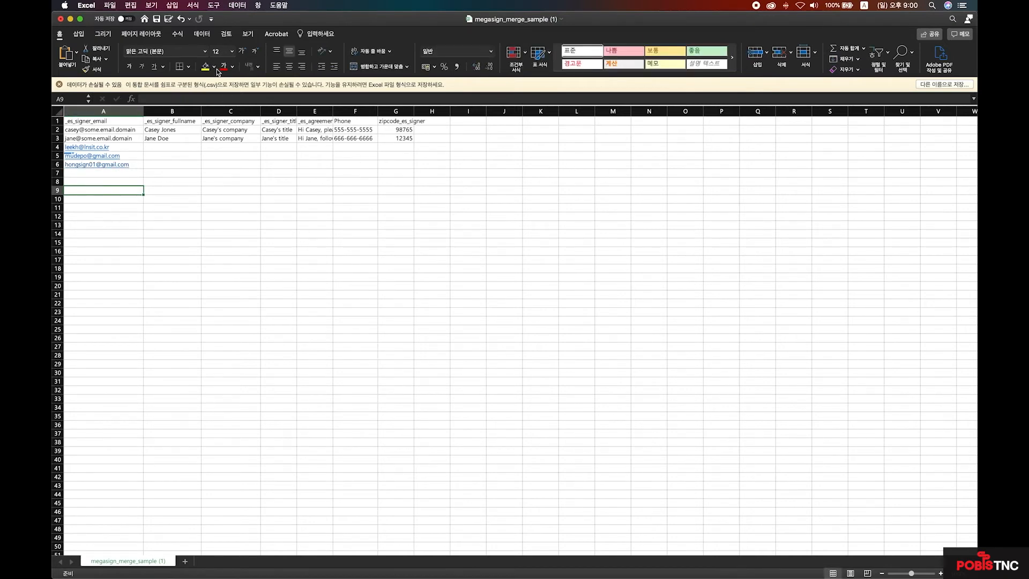
{"action": "left_click", "coordinate": [952, 85]}
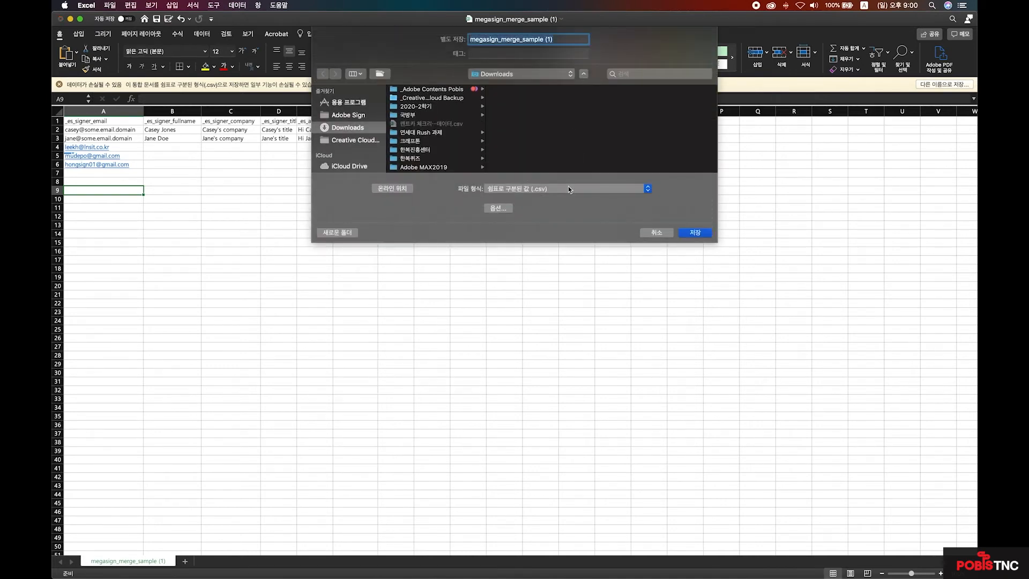
- Save the sheet as megasign_merge_sample (1) in CSV UTF-8 in the Adobe Sign lesson 9 folder, then close Excel
{"action": "left_click", "coordinate": [571, 188]}
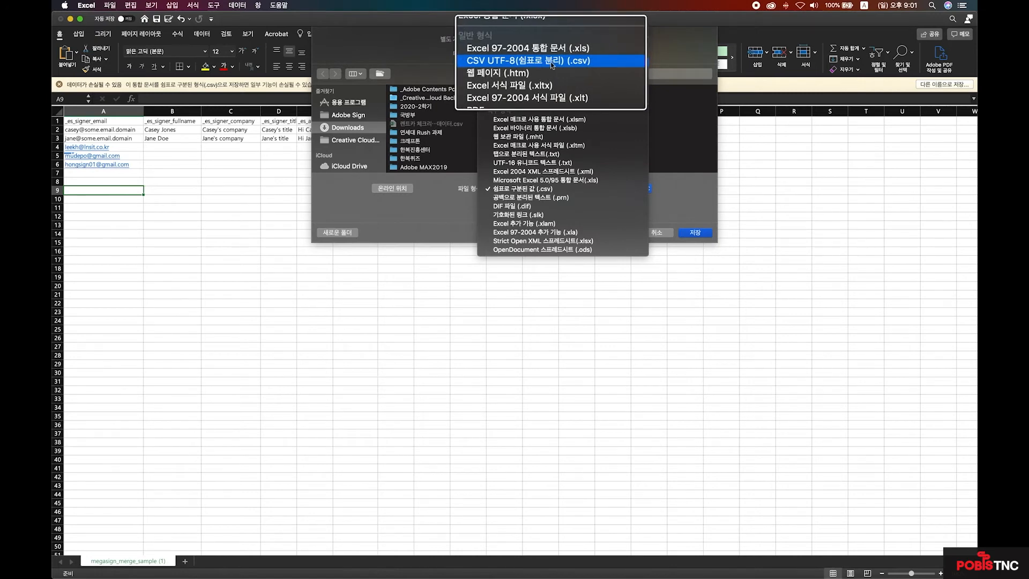
{"action": "left_click", "coordinate": [552, 63]}
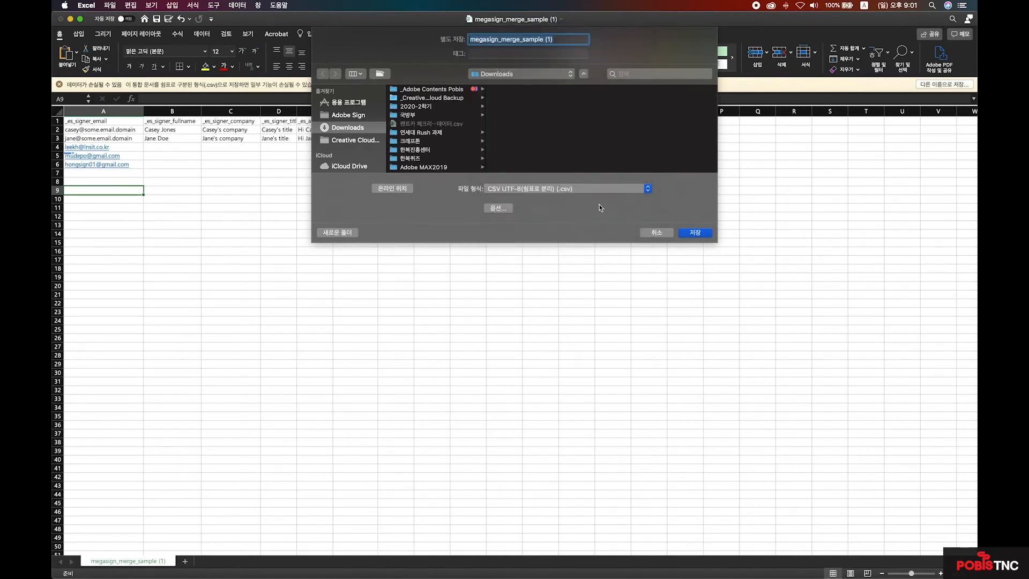
{"action": "left_click", "coordinate": [348, 115]}
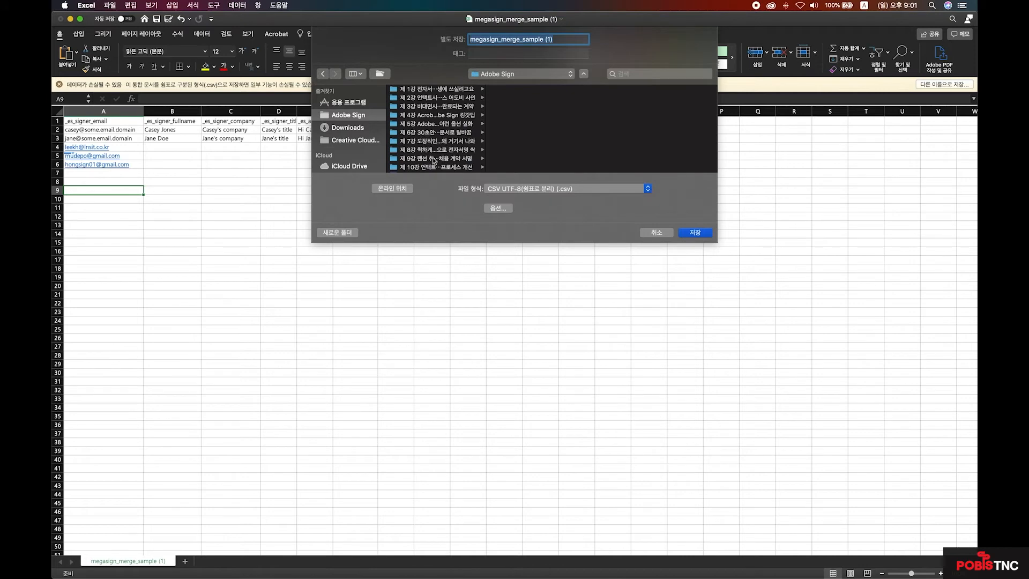
{"action": "left_click", "coordinate": [438, 159]}
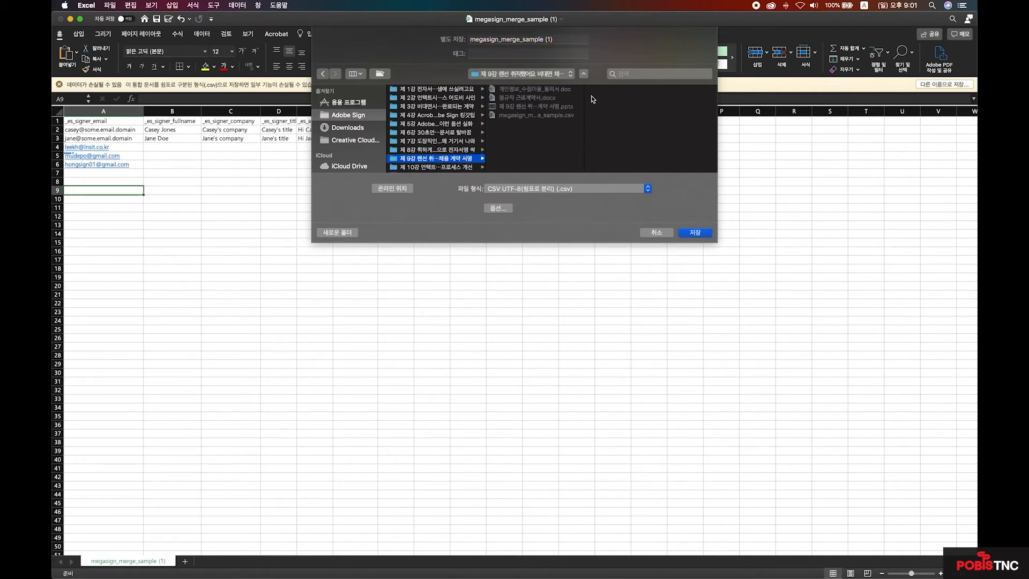
{"action": "left_click", "coordinate": [696, 234]}
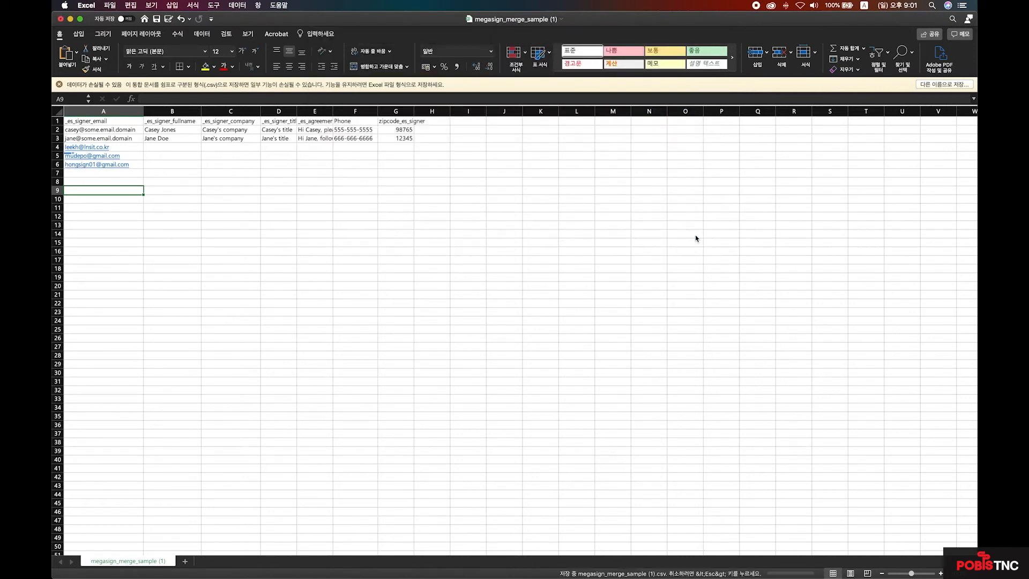
{"action": "left_click", "coordinate": [61, 19]}
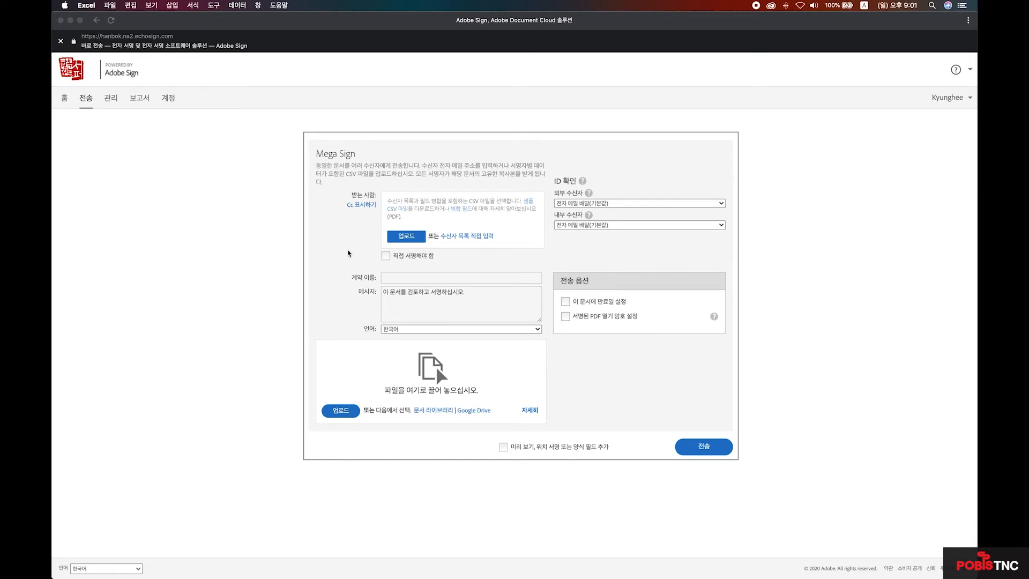
- Upload megasign_merge_sample (1).csv from the Adobe Sign lesson 9 folder as the recipient list
{"action": "left_click", "coordinate": [414, 240]}
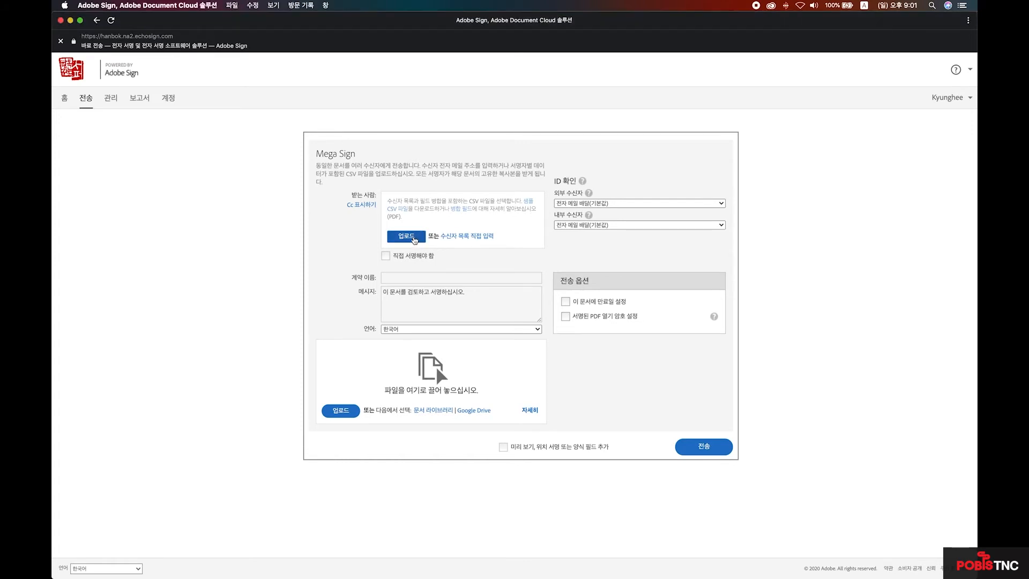
{"action": "left_click", "coordinate": [414, 240]}
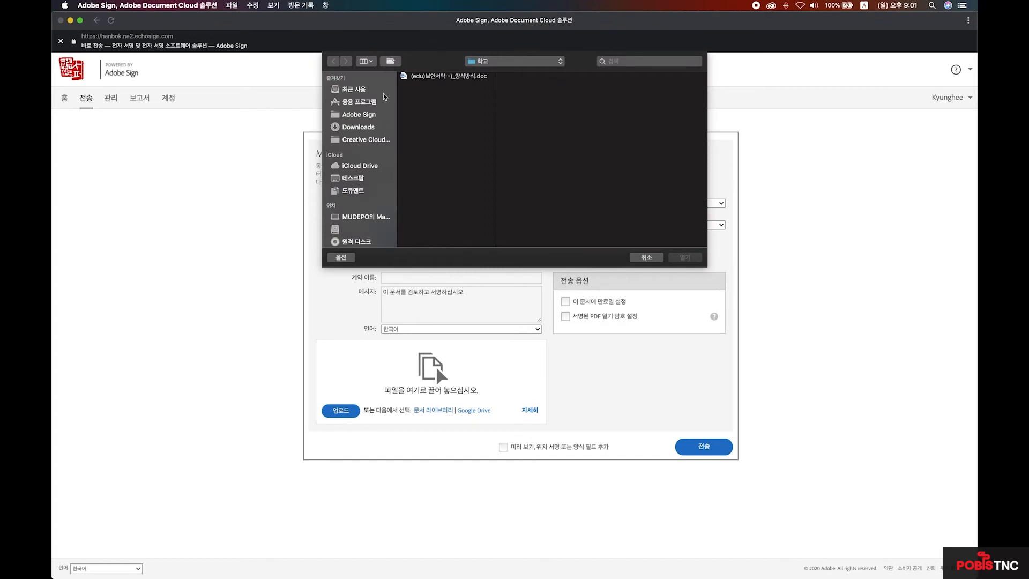
{"action": "left_click", "coordinate": [364, 115]}
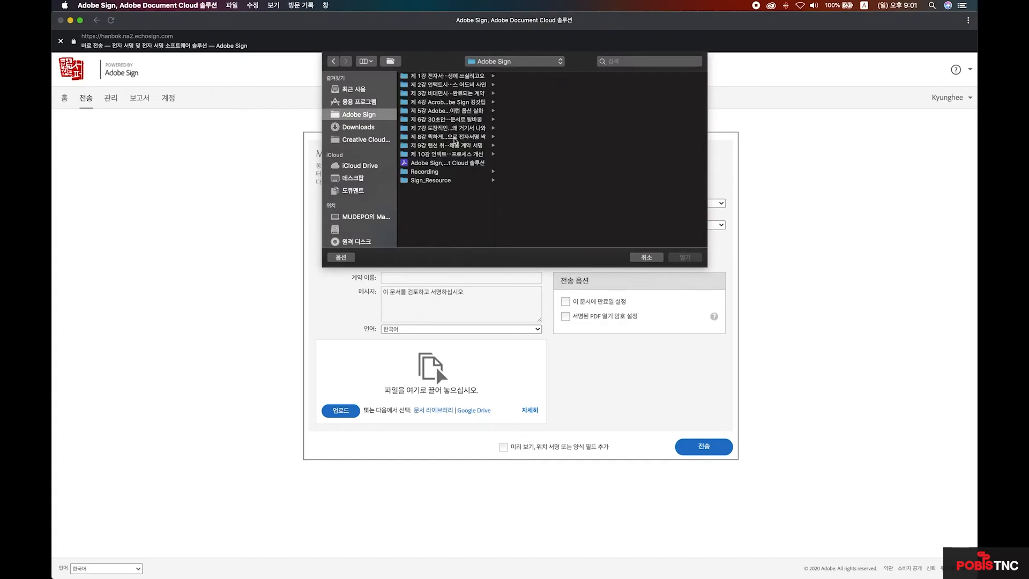
{"action": "left_click", "coordinate": [454, 146]}
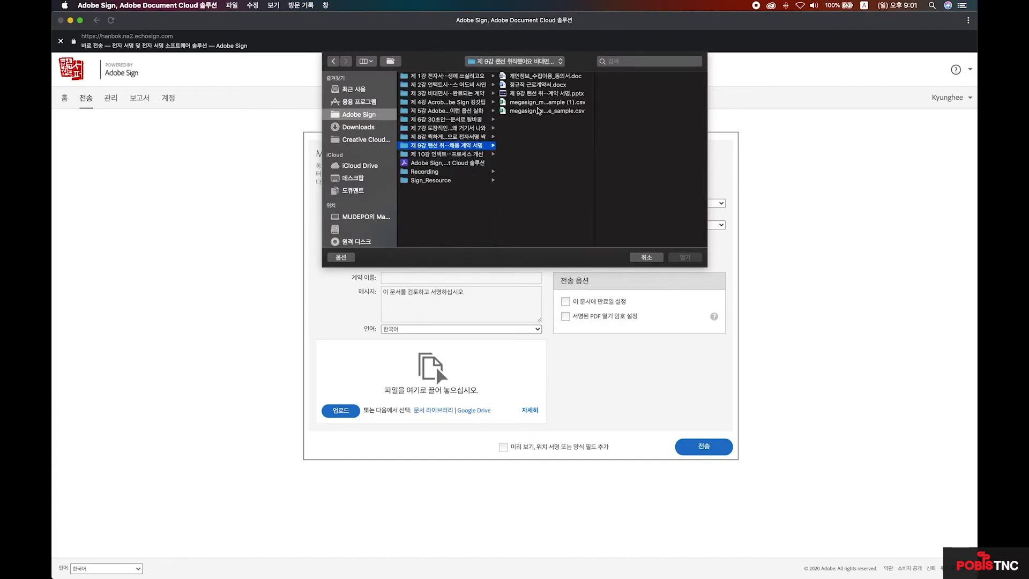
{"action": "left_click", "coordinate": [540, 102]}
{"action": "left_click", "coordinate": [686, 259]}
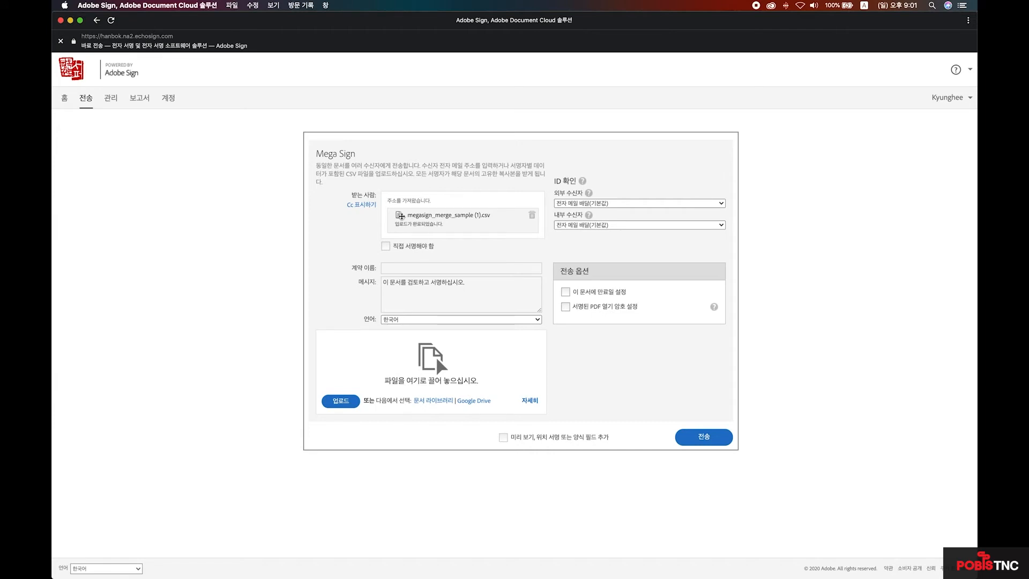
- Type the agreement name 채용입사 정직원 계약서 in Korean and check the auto-filled message
{"action": "left_click", "coordinate": [414, 269]}
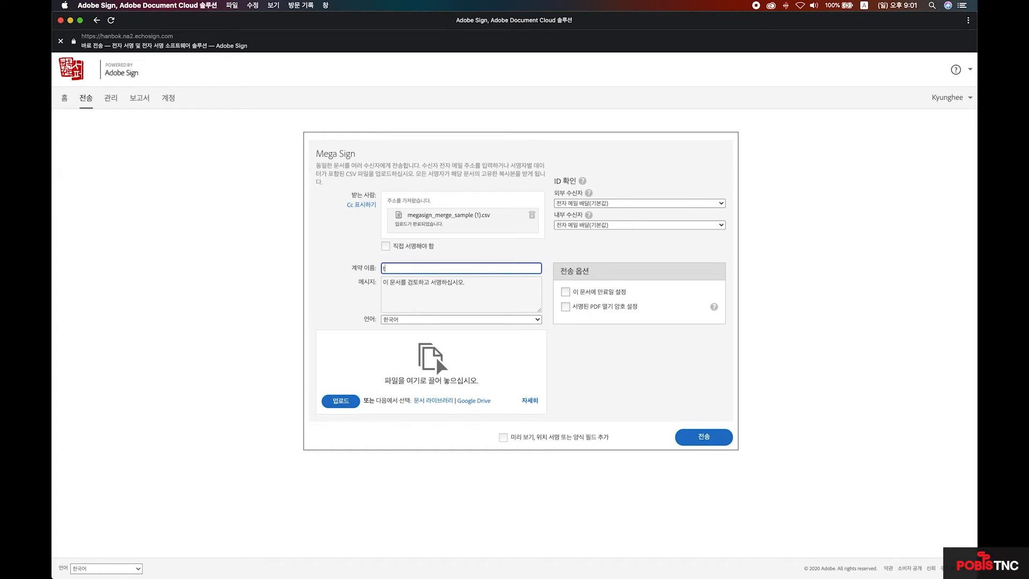
{"action": "key", "text": "ctrl+space"}
{"action": "type", "text": "ㅇㅣㅂ"}
{"action": "key", "text": "BackSpace"}
{"action": "key", "text": "BackSpace"}
{"action": "type", "text": "ㅈㅔㅇㅛㅇㅇㅣㅂㅅㅏ ㅈㅓㅇㅈㅣㄱㅇㅜㄴ ㄱㅖㅇㅑㄱㅅㅓ"}
{"action": "left_click", "coordinate": [445, 293]}
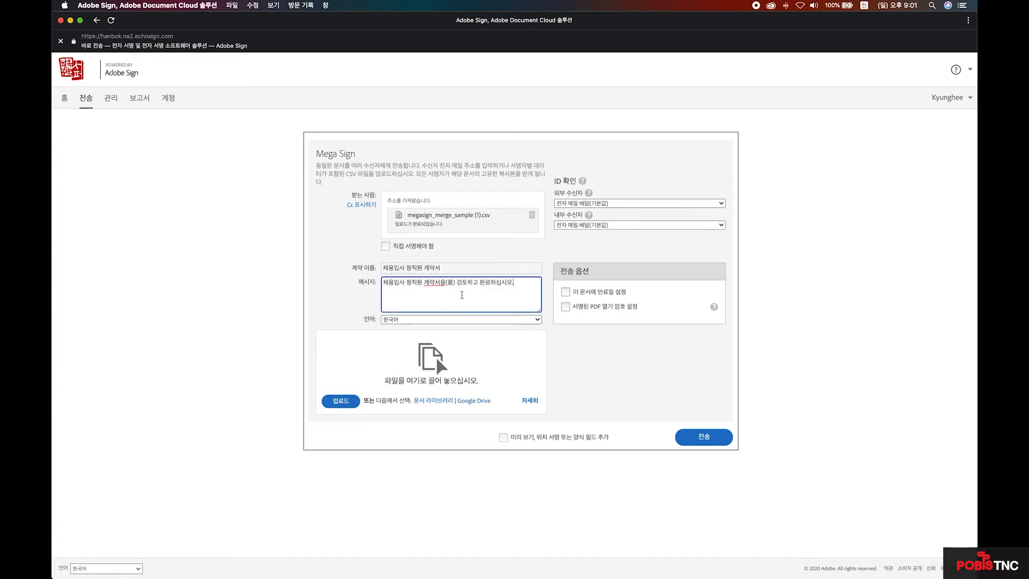
{"action": "left_click", "coordinate": [538, 321]}
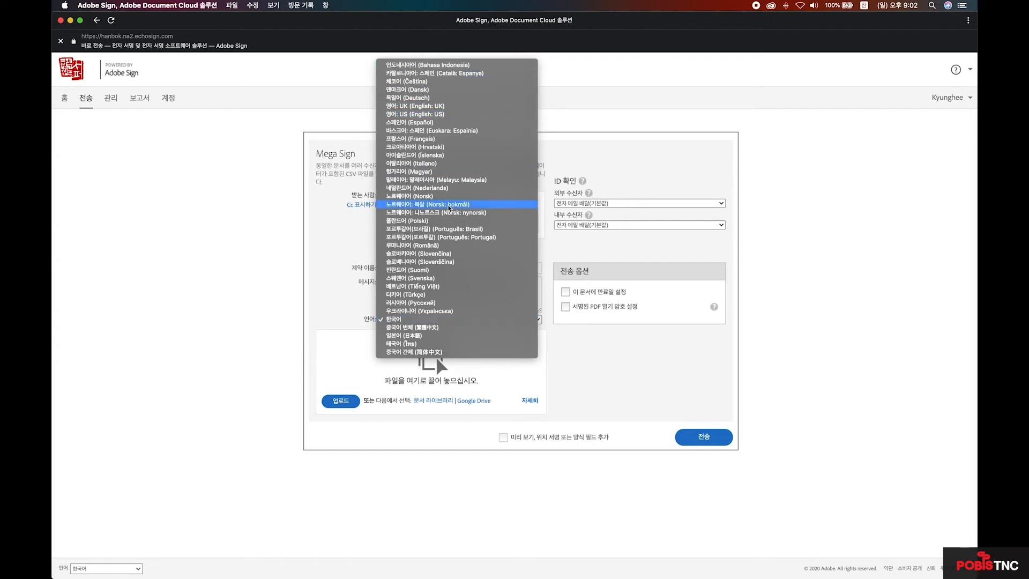
- Leave the language as 한국어 and upload 개인정보_수집이용_동의서.doc as the document to sign
{"action": "left_click", "coordinate": [592, 333]}
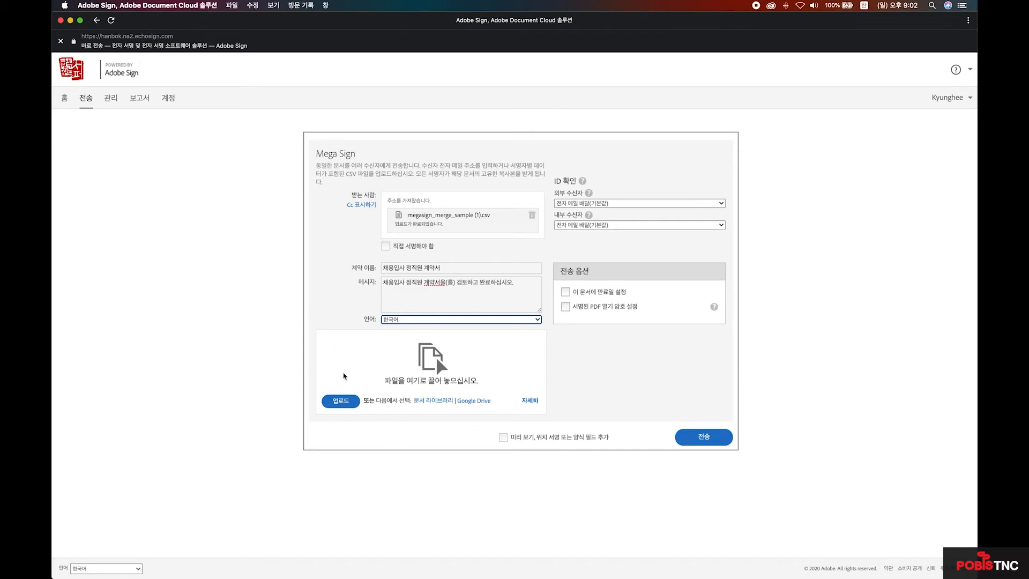
{"action": "left_click", "coordinate": [347, 406]}
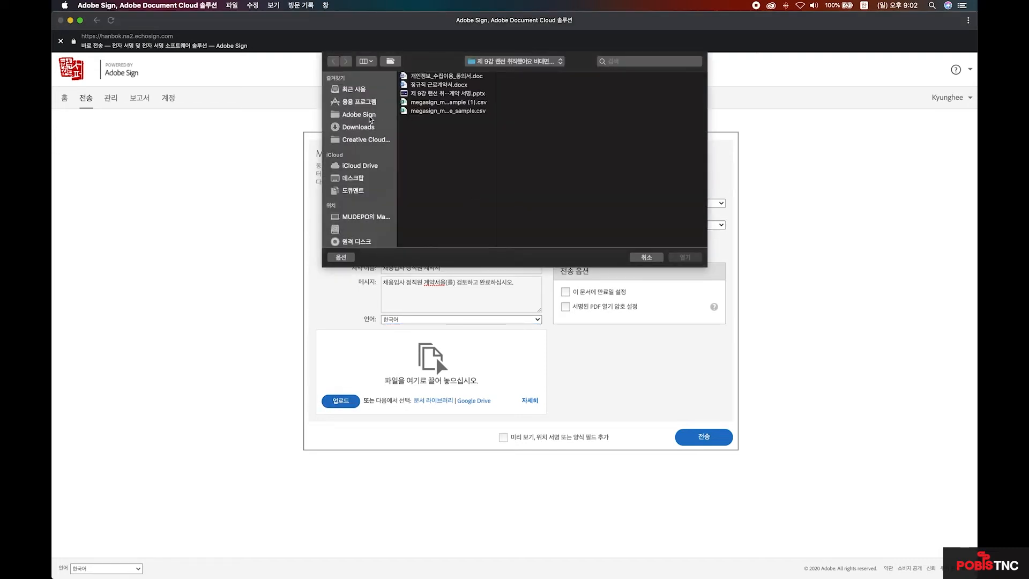
{"action": "left_click", "coordinate": [456, 76]}
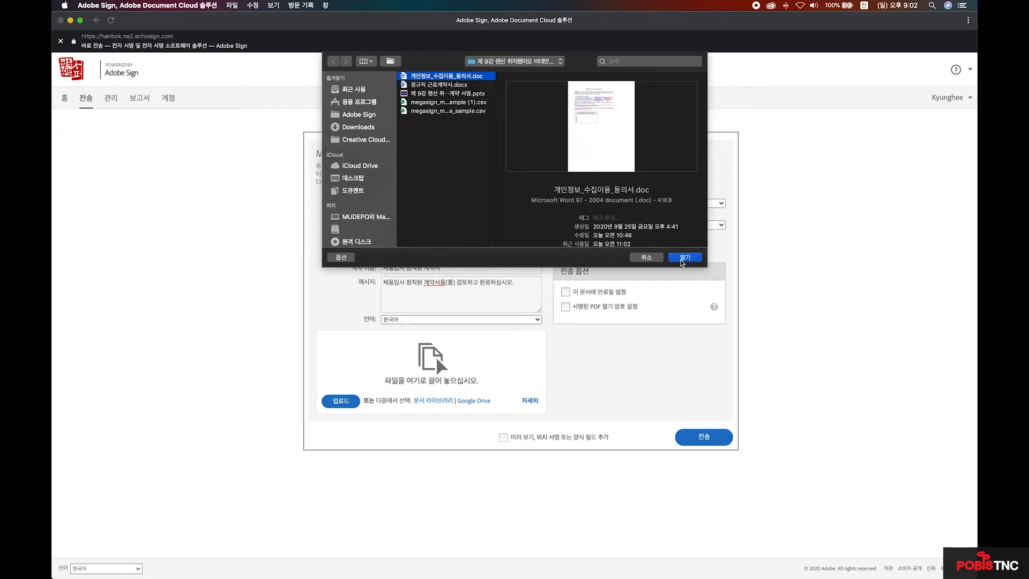
{"action": "left_click", "coordinate": [682, 260]}
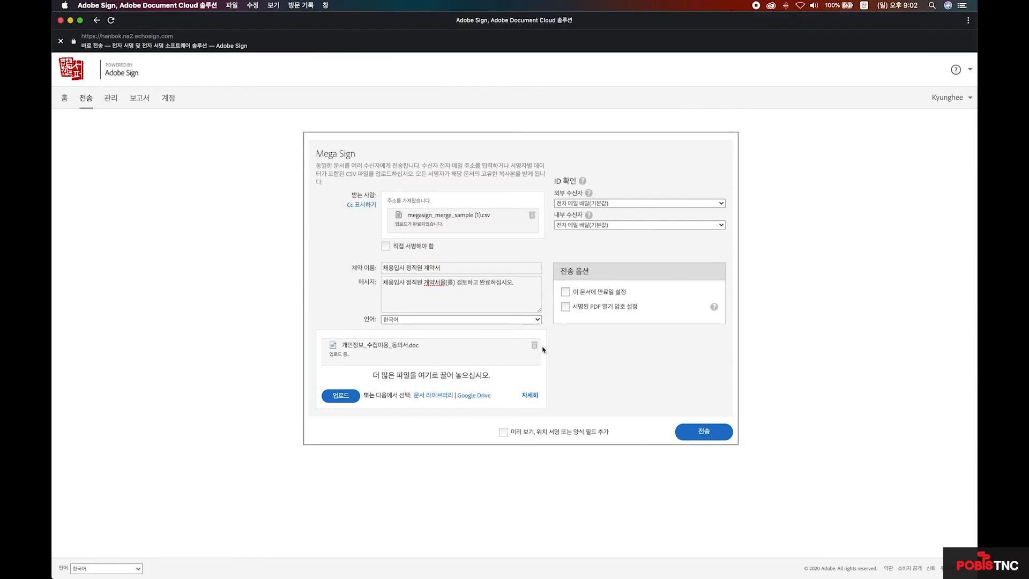
- Attach 렌트계약서 from 내 문서 in the document library as the second document
{"action": "left_click", "coordinate": [436, 394]}
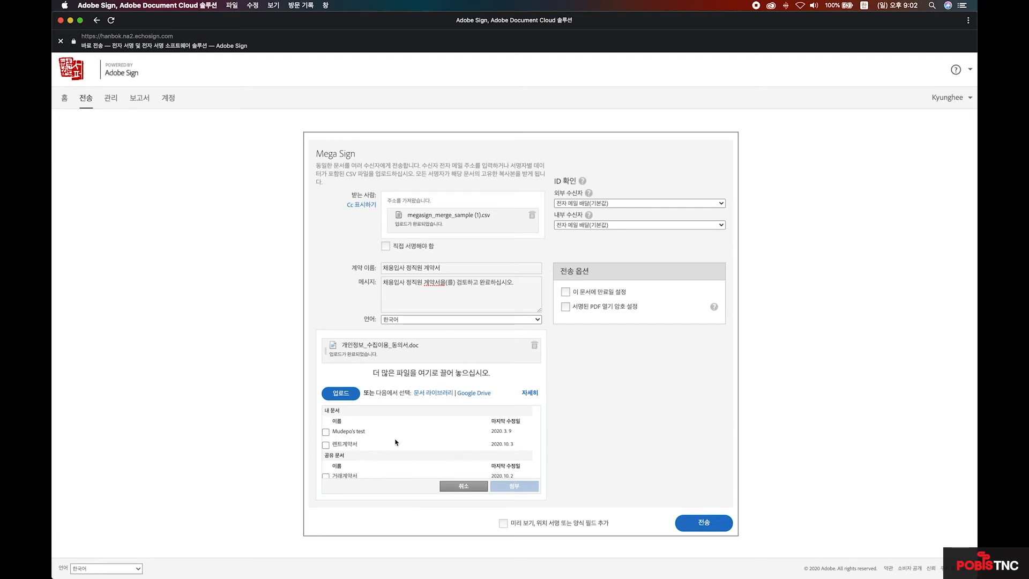
{"action": "left_click", "coordinate": [328, 446]}
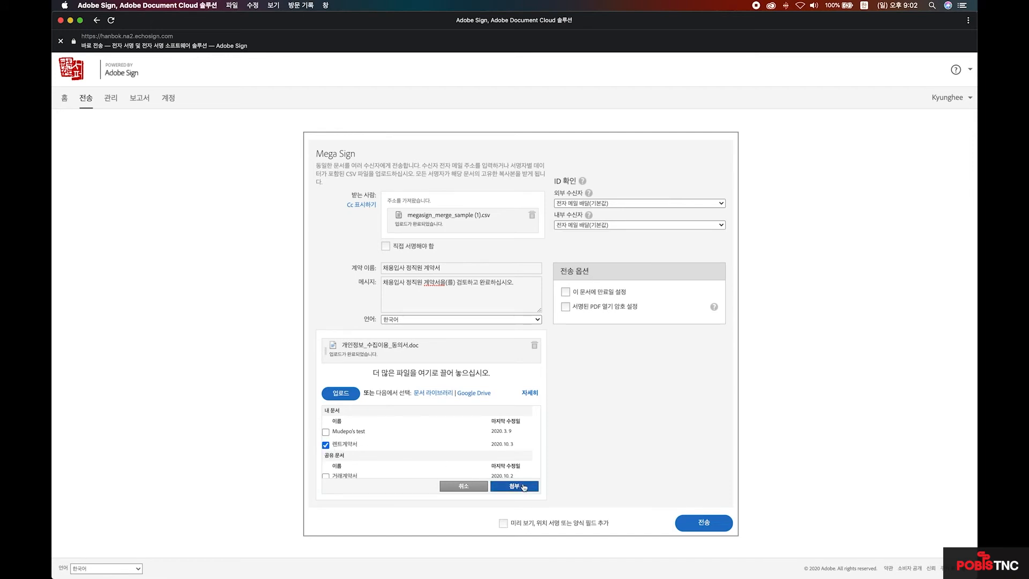
{"action": "left_click", "coordinate": [513, 486]}
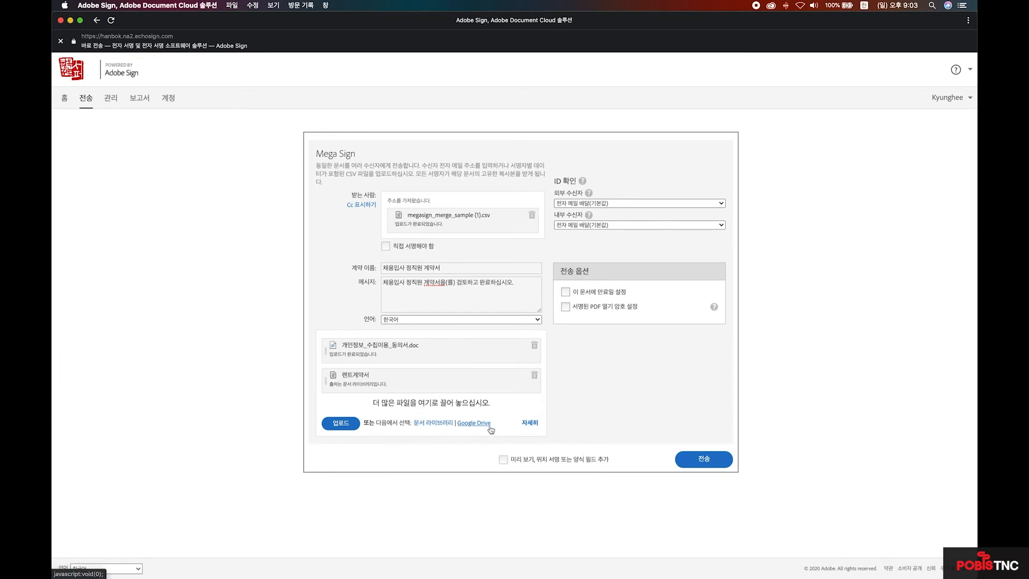
{"action": "left_click", "coordinate": [530, 423]}
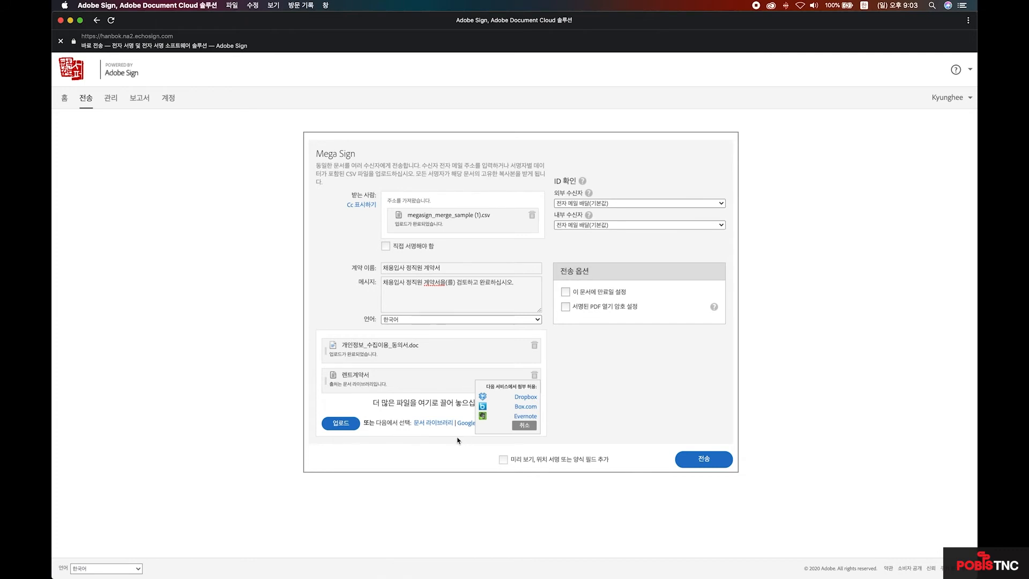
- Attach Mock Movie Data from Google Drive as the third document
{"action": "left_click", "coordinate": [524, 425]}
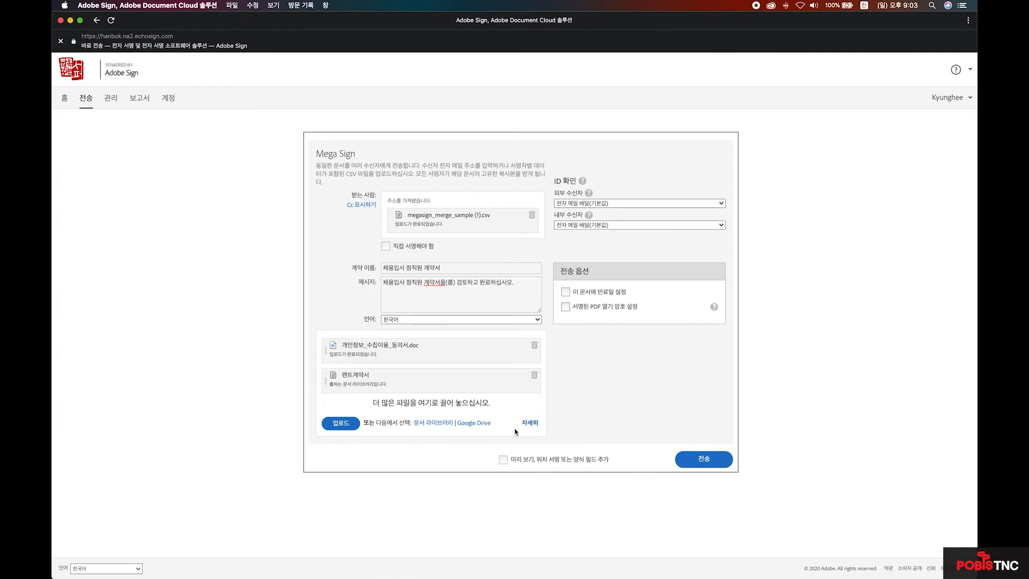
{"action": "left_click", "coordinate": [475, 423]}
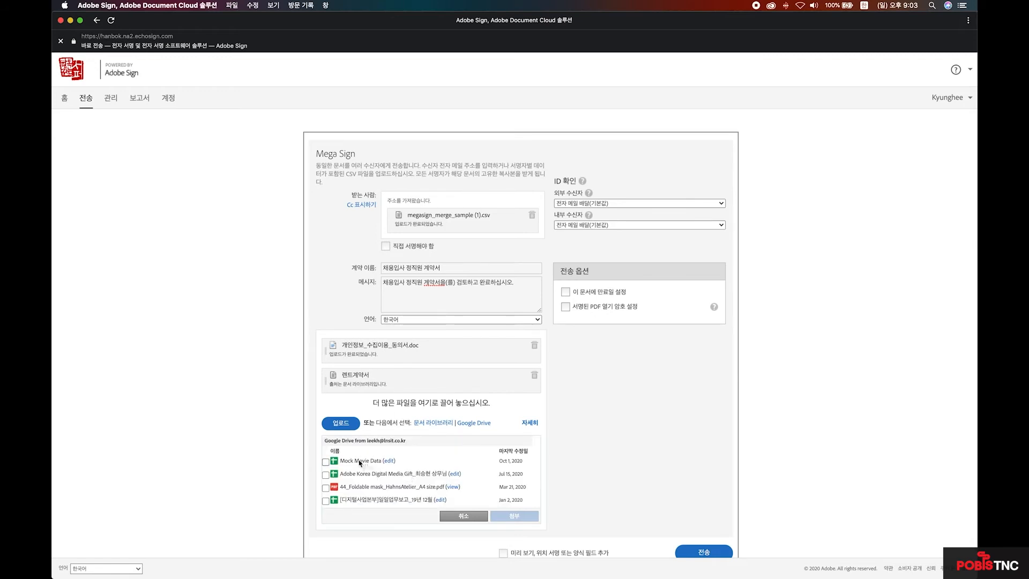
{"action": "left_click", "coordinate": [326, 461]}
{"action": "left_click", "coordinate": [516, 516]}
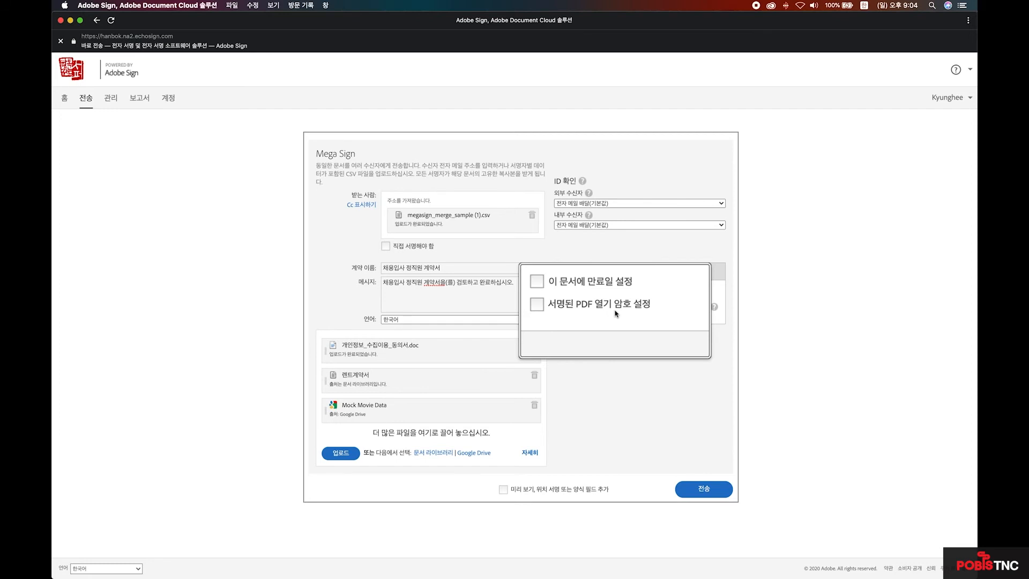
- Set and confirm a password for opening the signed PDF, enable field preview, and continue
{"action": "left_click", "coordinate": [563, 305]}
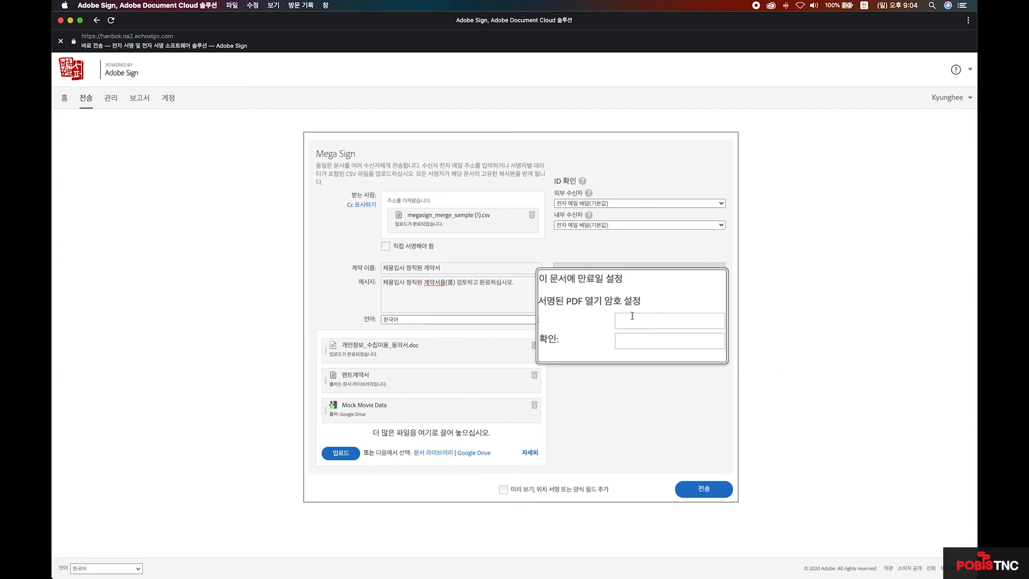
{"action": "left_click", "coordinate": [653, 320]}
{"action": "type", "text": "1234"}
{"action": "left_click", "coordinate": [651, 332]}
{"action": "type", "text": "1234"}
{"action": "left_click", "coordinate": [652, 369]}
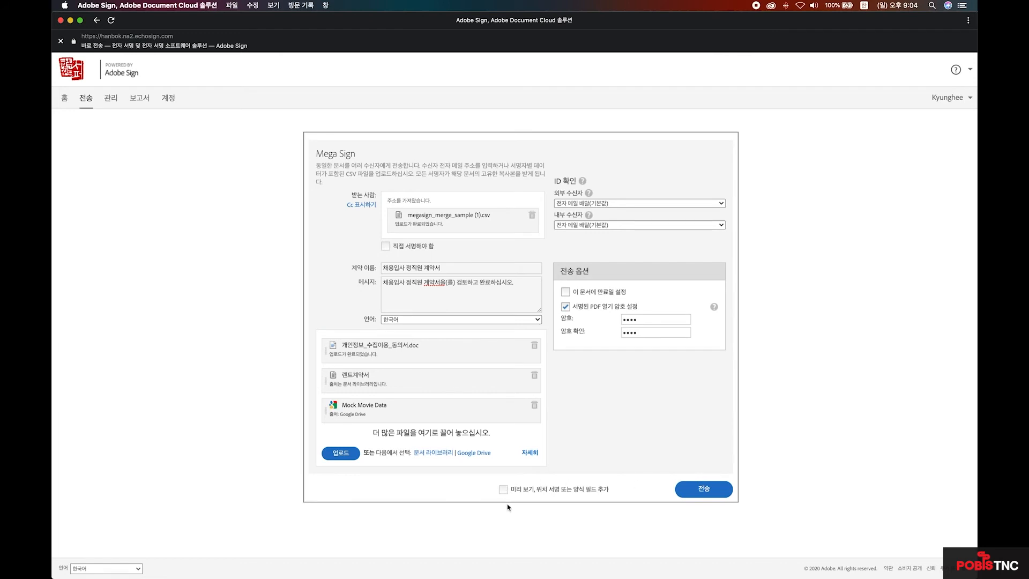
{"action": "left_click", "coordinate": [552, 490]}
{"action": "left_click", "coordinate": [716, 494]}
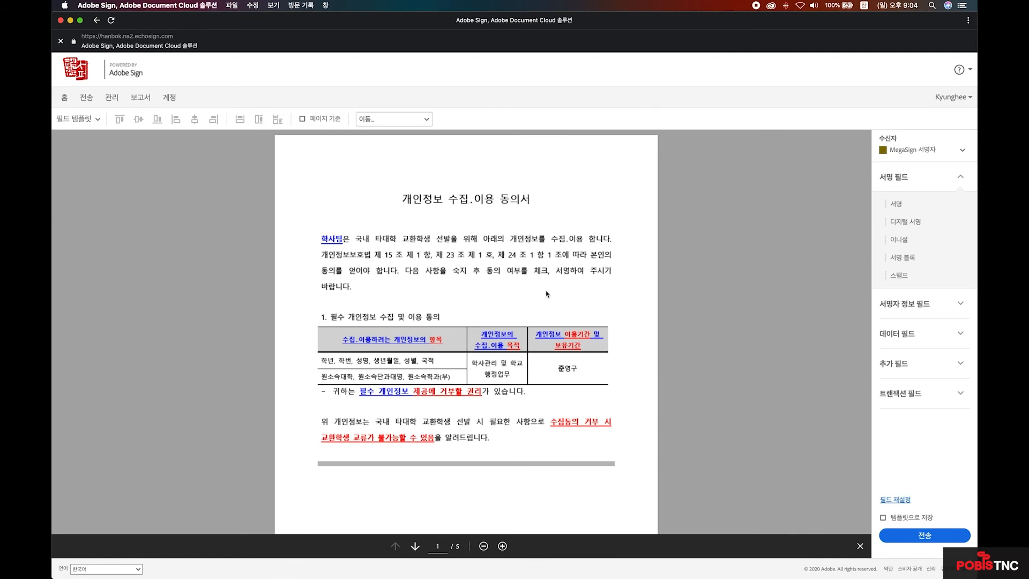
- Keep MegaSign 서명자 as the field recipient and scroll down to the consent form's 서명란 box
{"action": "scroll", "coordinate": [547, 293], "scroll_direction": "down", "scroll_amount": 10}
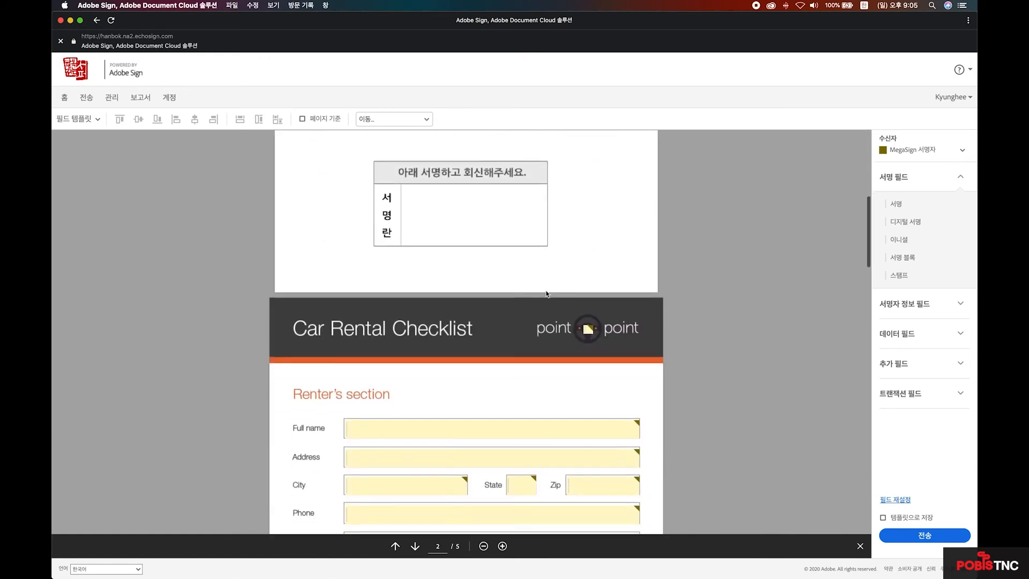
{"action": "scroll", "coordinate": [547, 294], "scroll_direction": "down", "scroll_amount": 10}
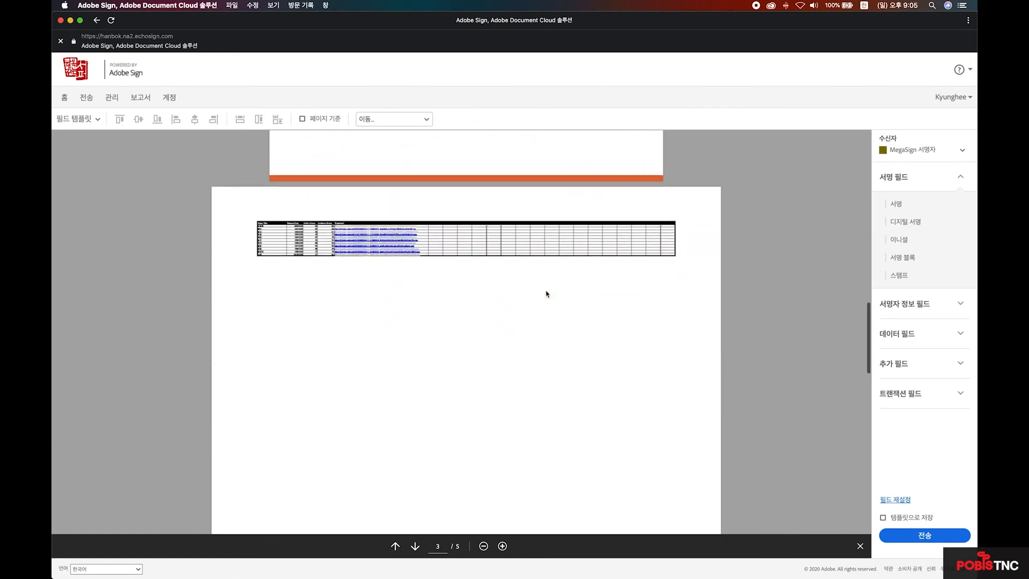
{"action": "scroll", "coordinate": [545, 290], "scroll_direction": "up", "scroll_amount": 20}
{"action": "left_click", "coordinate": [961, 152]}
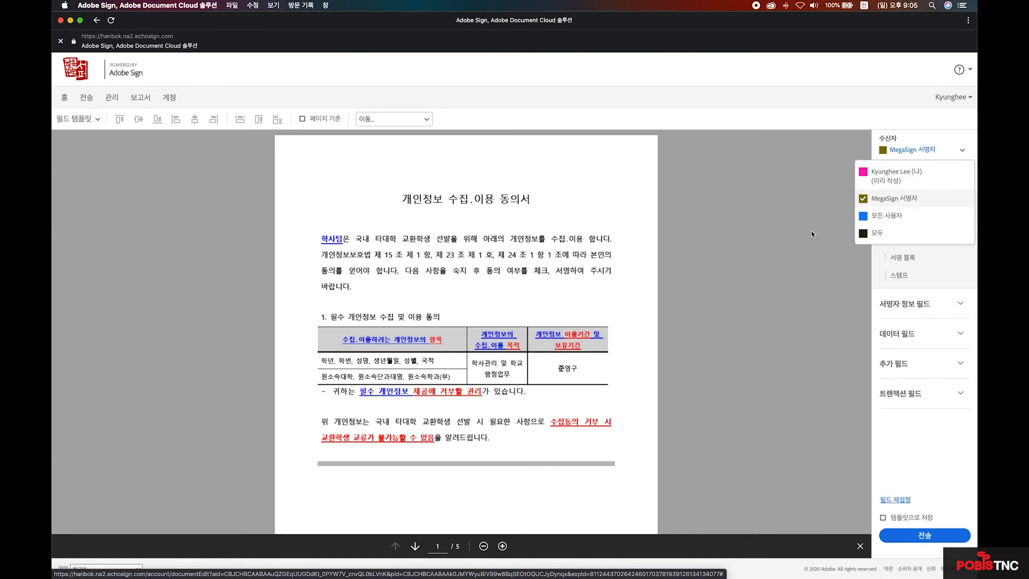
{"action": "left_click", "coordinate": [763, 249]}
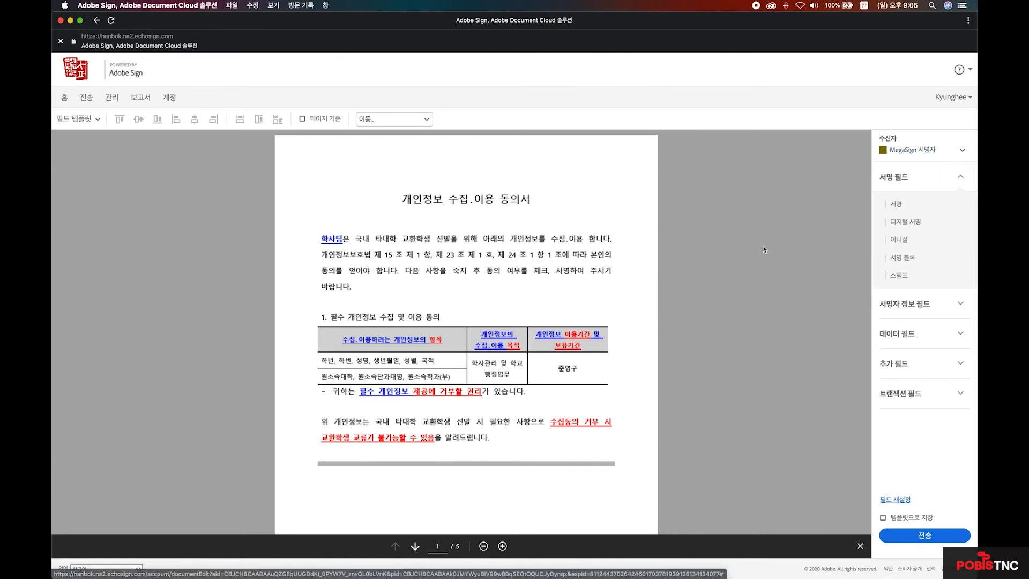
{"action": "scroll", "coordinate": [745, 243], "scroll_direction": "down", "scroll_amount": 3}
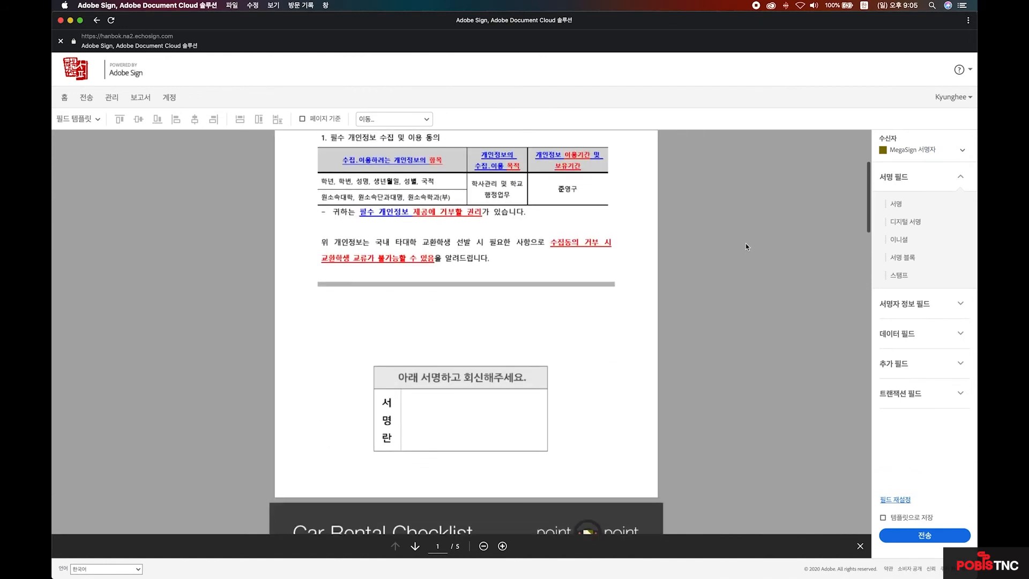
- Drag a 서명 signature field into the 서명란 box and stretch it taller to fill it
{"action": "left_click_drag", "start_coordinate": [899, 204], "coordinate": [787, 265]}
{"action": "mouse_move", "coordinate": [892, 204]}
{"action": "left_mouse_down"}
{"action": "mouse_move", "coordinate": [436, 411]}
{"action": "mouse_move", "coordinate": [411, 394]}
{"action": "left_mouse_up"}
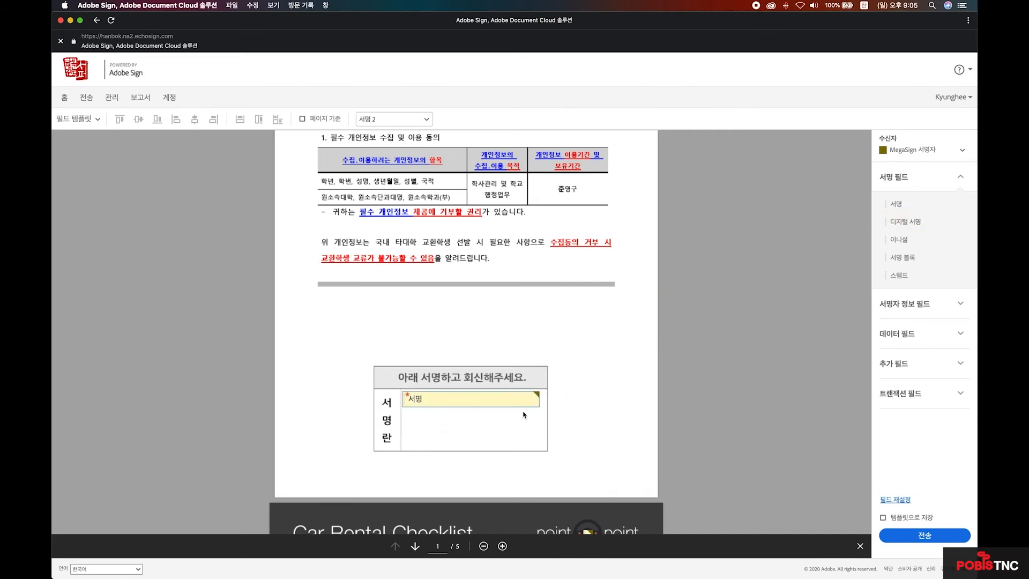
{"action": "left_click_drag", "start_coordinate": [543, 408], "coordinate": [542, 442]}
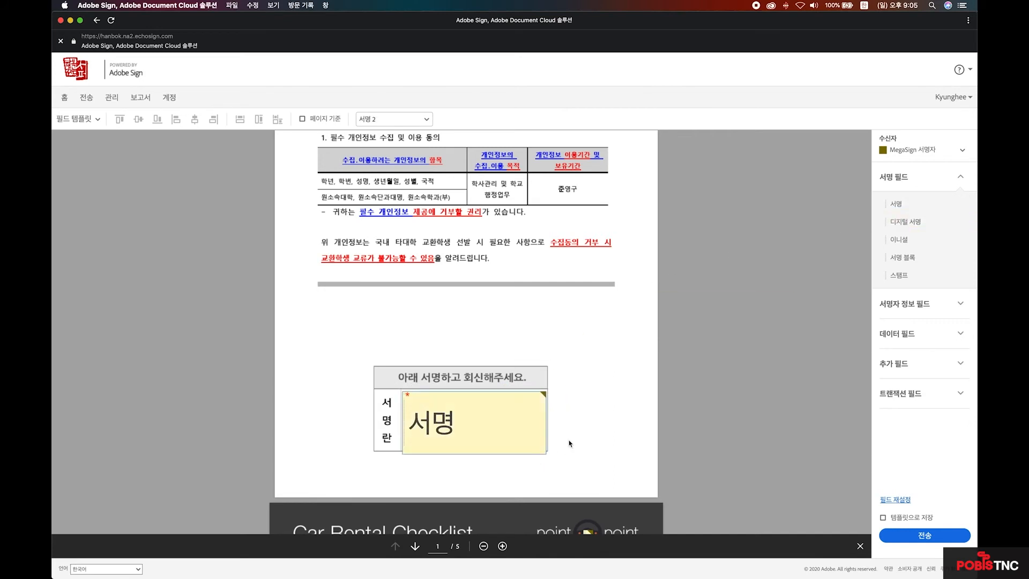
{"action": "scroll", "coordinate": [558, 443], "scroll_direction": "down", "scroll_amount": 6}
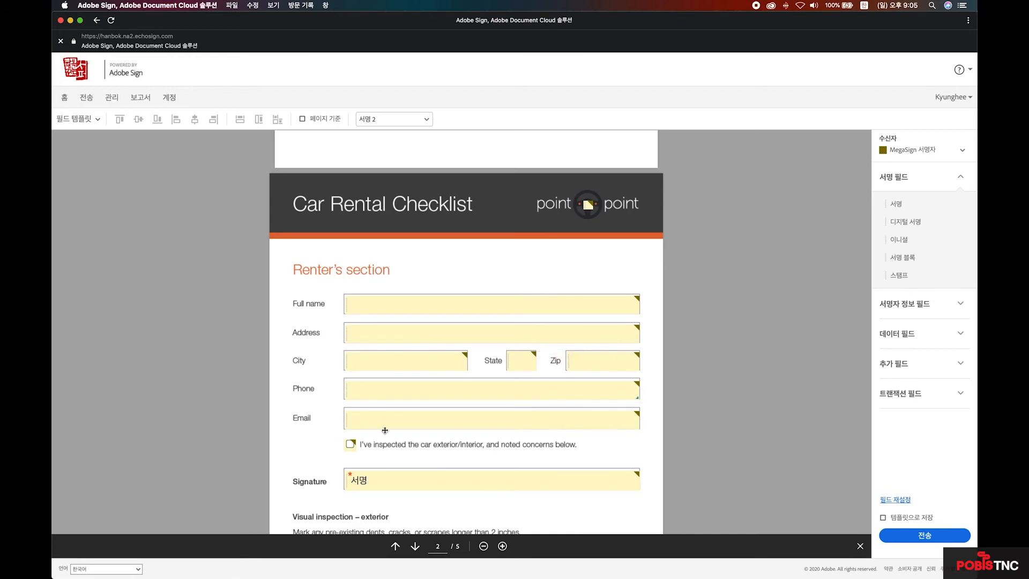
{"action": "scroll", "coordinate": [546, 439], "scroll_direction": "down", "scroll_amount": 2}
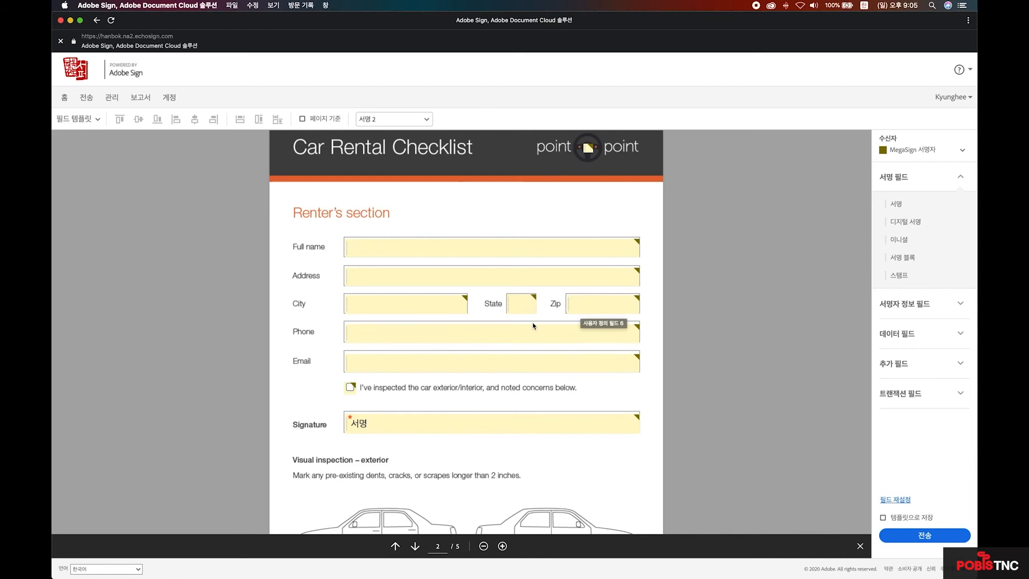
- Delete the field in the City box and expand the 데이터 필드 list
{"action": "left_click", "coordinate": [424, 300]}
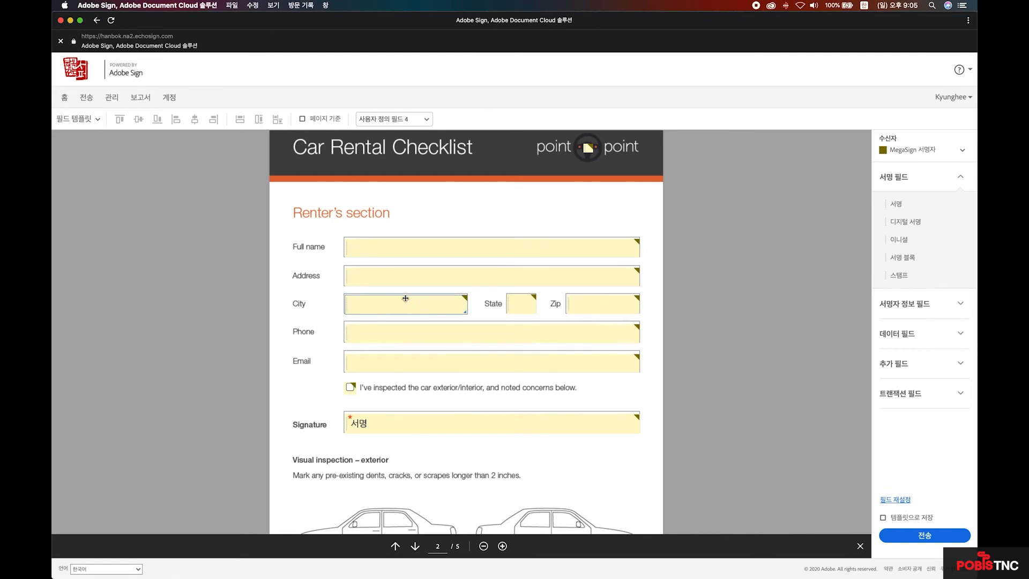
{"action": "key", "text": "Delete"}
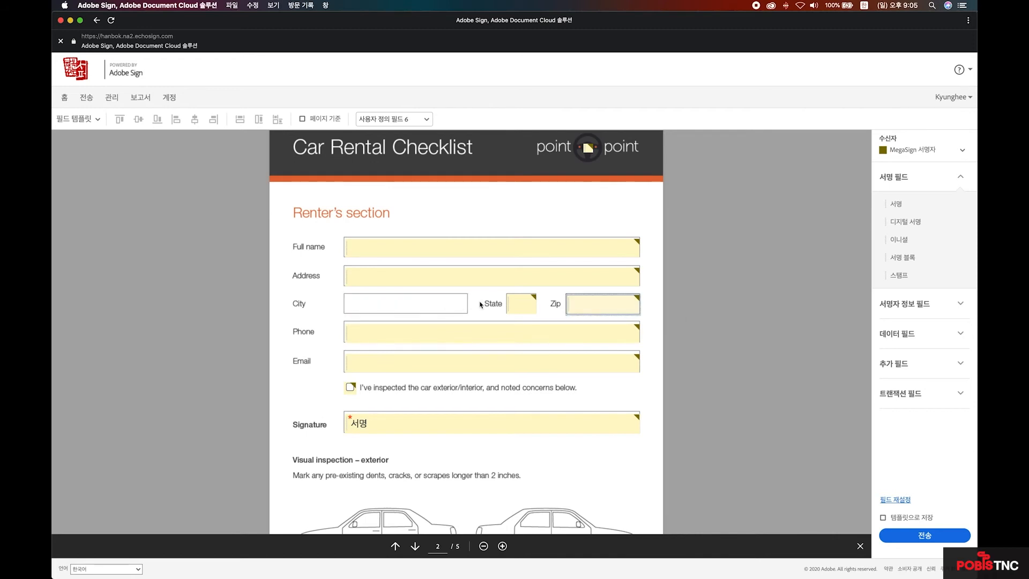
{"action": "left_click", "coordinate": [961, 333]}
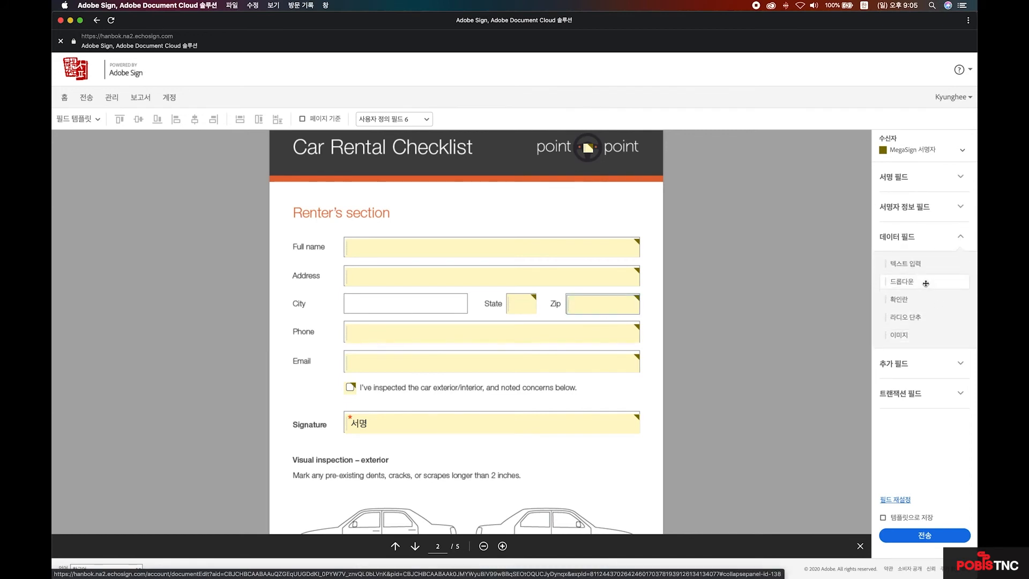
- Place a 드롭다운 field on City and replace its placeholder options with 서울 and 부산
{"action": "left_click", "coordinate": [958, 209]}
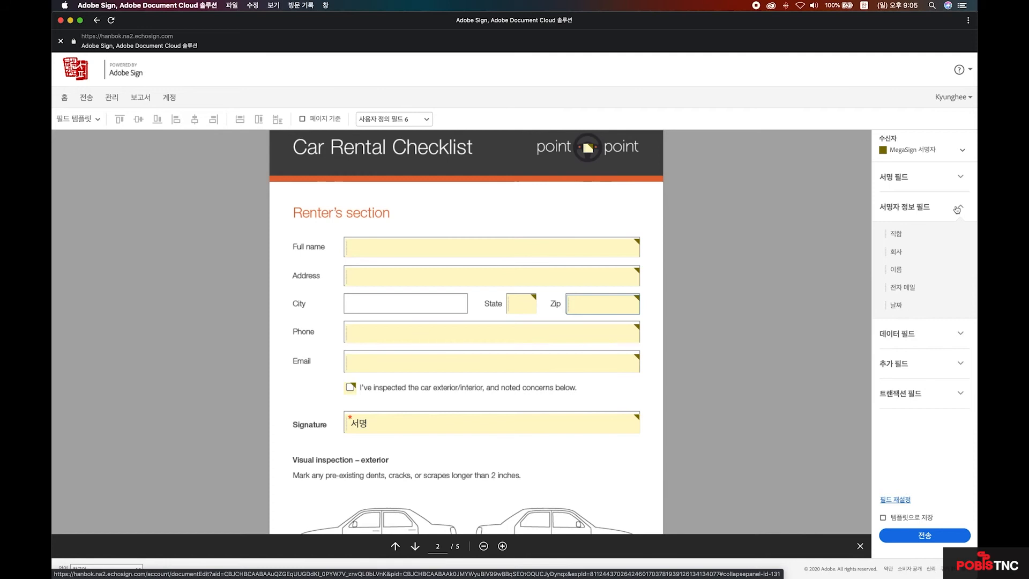
{"action": "left_click", "coordinate": [958, 334]}
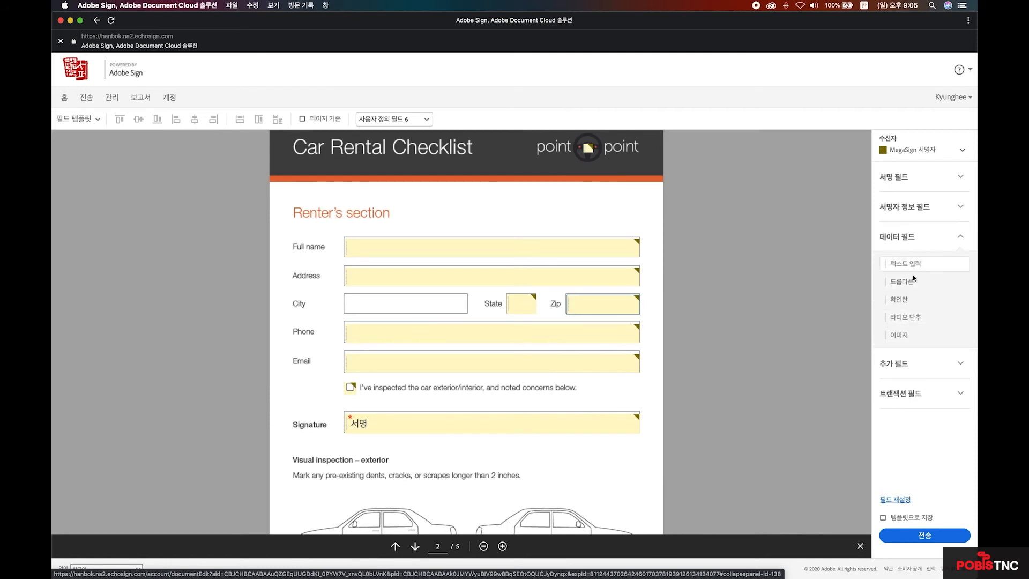
{"action": "left_click_drag", "start_coordinate": [897, 283], "coordinate": [466, 311]}
{"action": "double_click", "coordinate": [423, 301]}
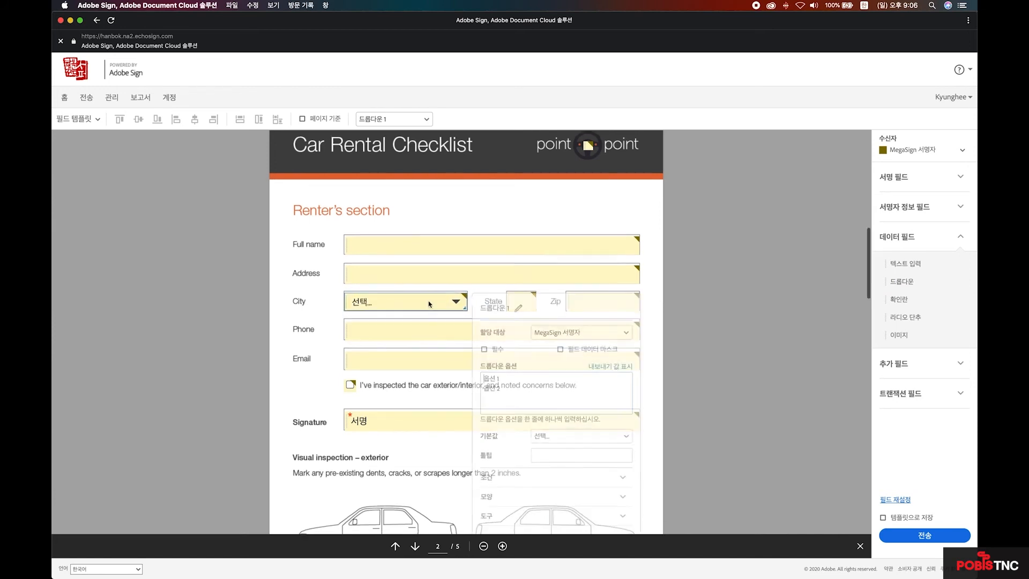
{"action": "left_click_drag", "start_coordinate": [501, 297], "coordinate": [473, 301]}
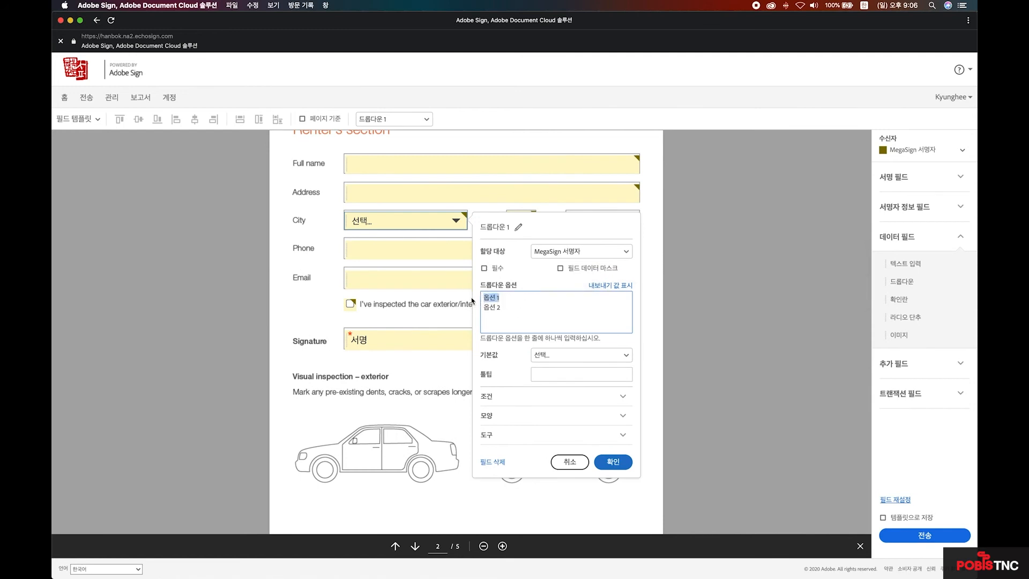
{"action": "type", "text": "서울"}
{"action": "key", "text": "shift+Right"}
{"action": "key", "text": "shift+Right"}
{"action": "type", "text": "비산"}
{"action": "left_click", "coordinate": [613, 461]}
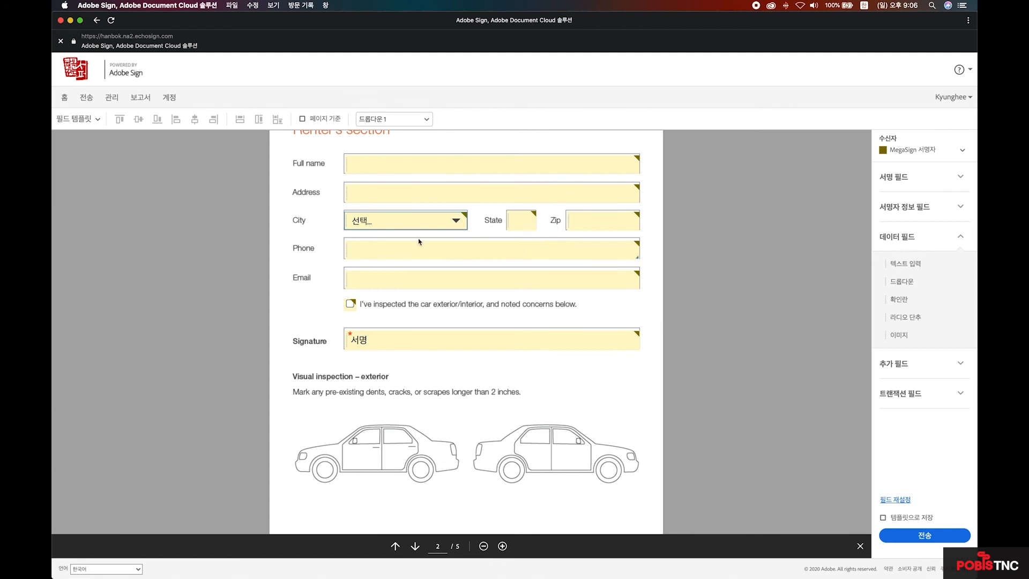
{"action": "scroll", "coordinate": [585, 279], "scroll_direction": "down", "scroll_amount": 3}
- Make the Address field a 날짜 field in dd-mmm-yyyy format, then send the agreement
{"action": "scroll", "coordinate": [611, 321], "scroll_direction": "up", "scroll_amount": 5}
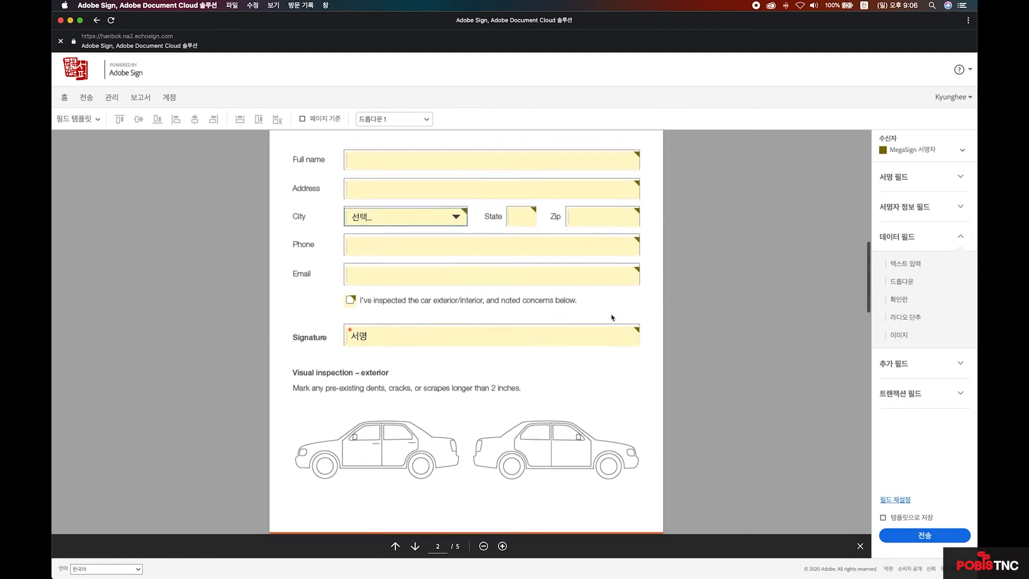
{"action": "left_click", "coordinate": [634, 226]}
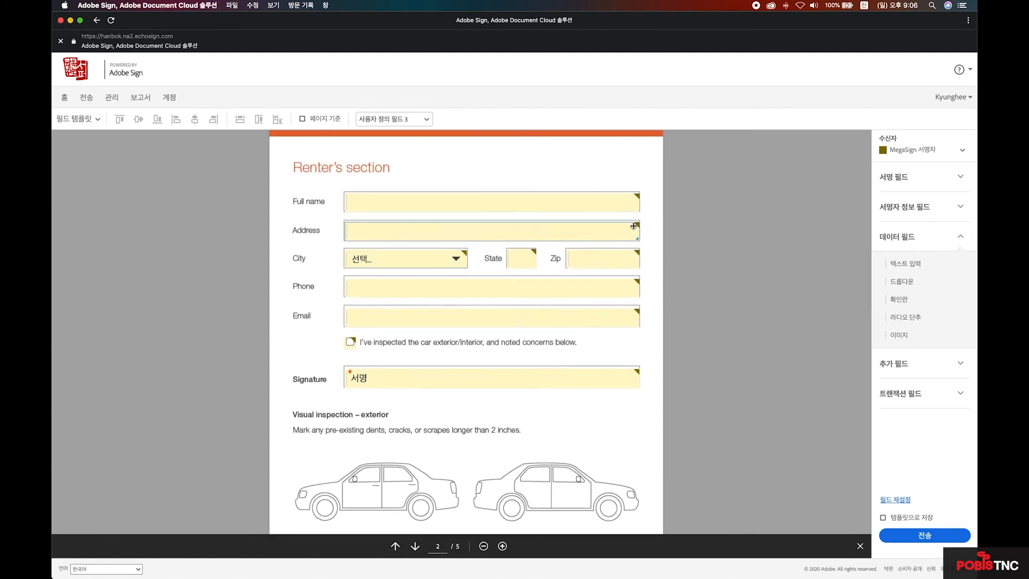
{"action": "double_click", "coordinate": [602, 228]}
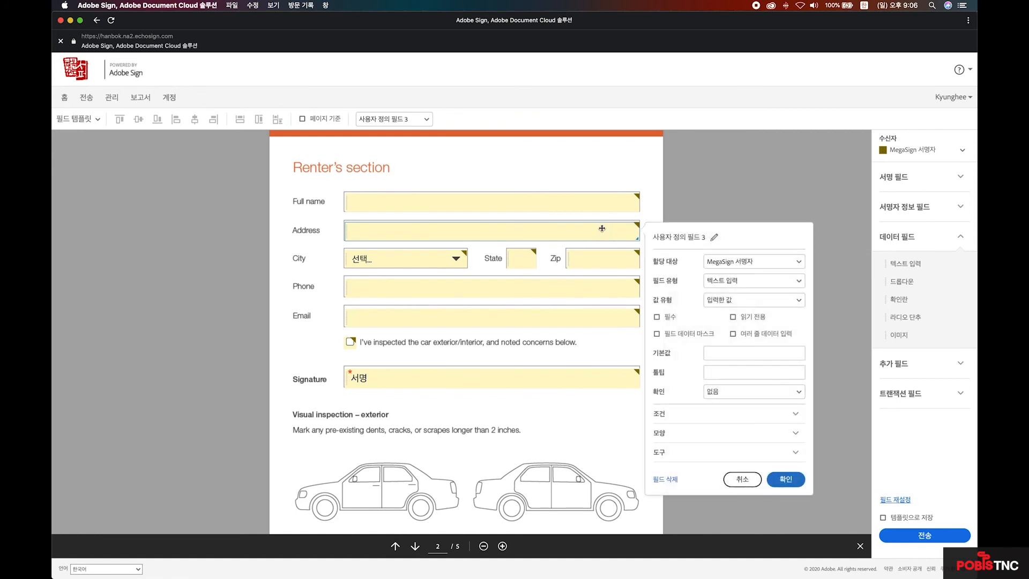
{"action": "left_click", "coordinate": [787, 282]}
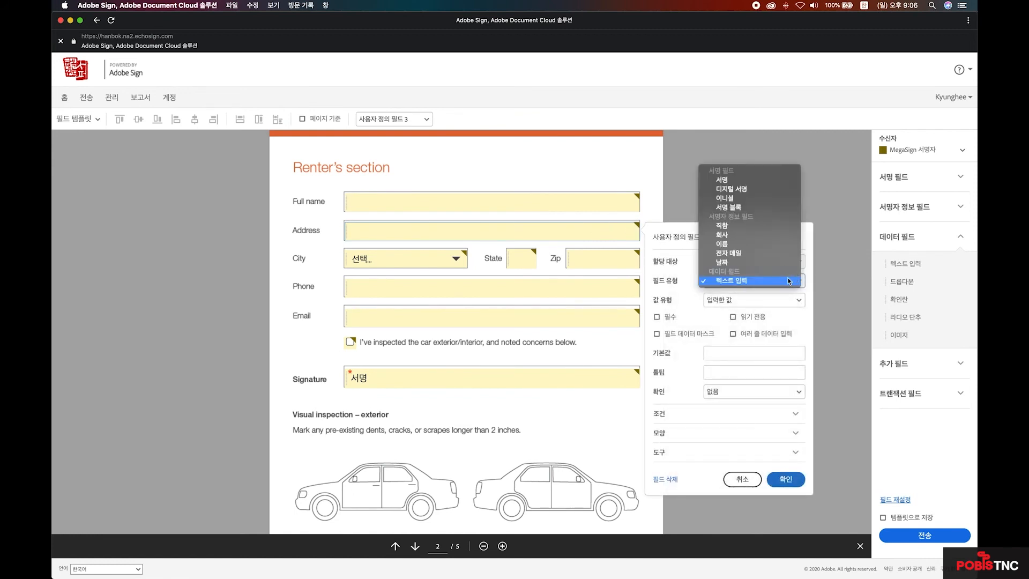
{"action": "left_click", "coordinate": [718, 266]}
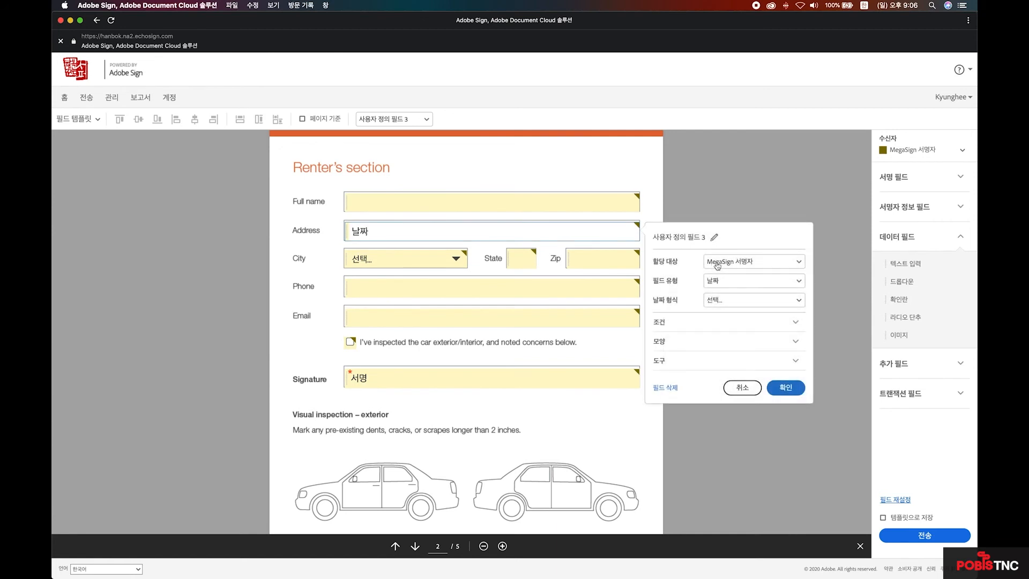
{"action": "left_click", "coordinate": [786, 301]}
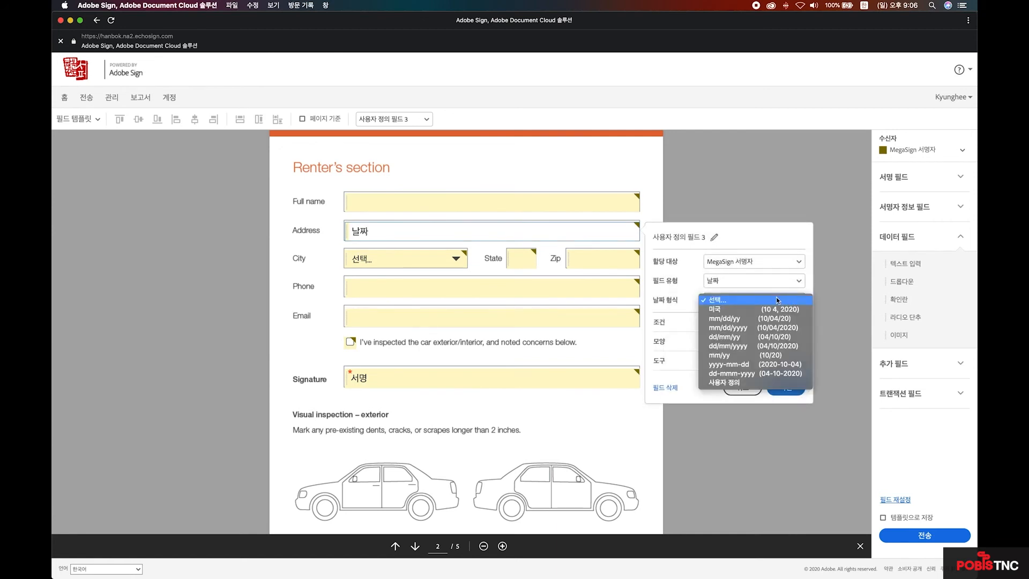
{"action": "left_click", "coordinate": [729, 374]}
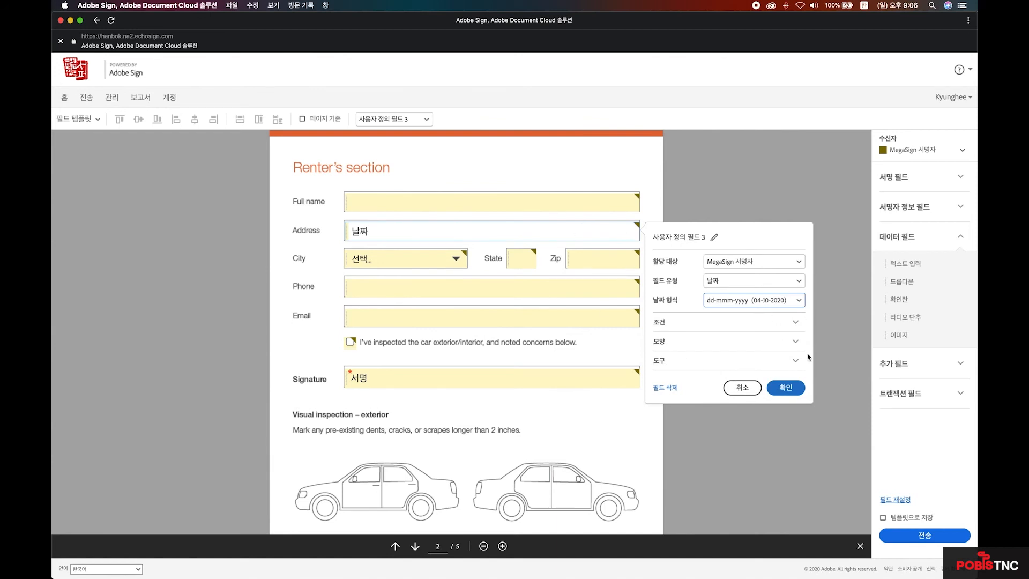
{"action": "left_click", "coordinate": [792, 387]}
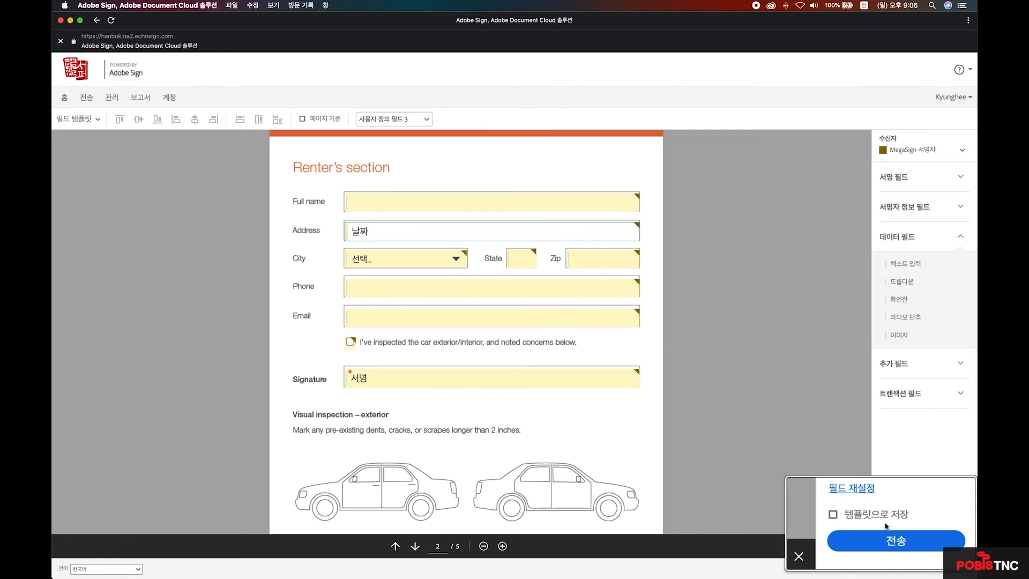
{"action": "left_click", "coordinate": [922, 537]}
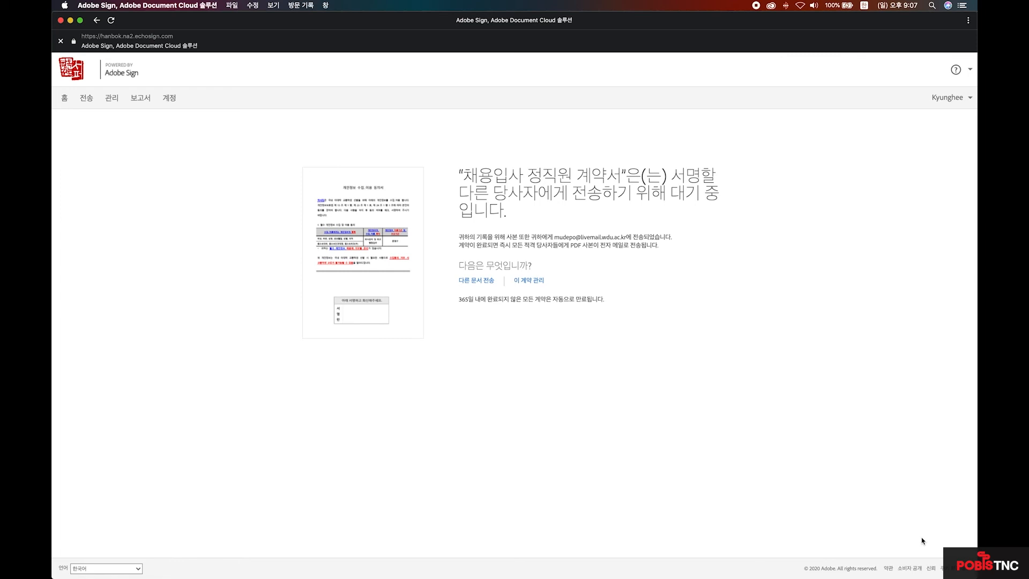
- Switch from Adobe Sign to the Gmail window through Mission Control
{"action": "key", "text": "ctrl+Up"}
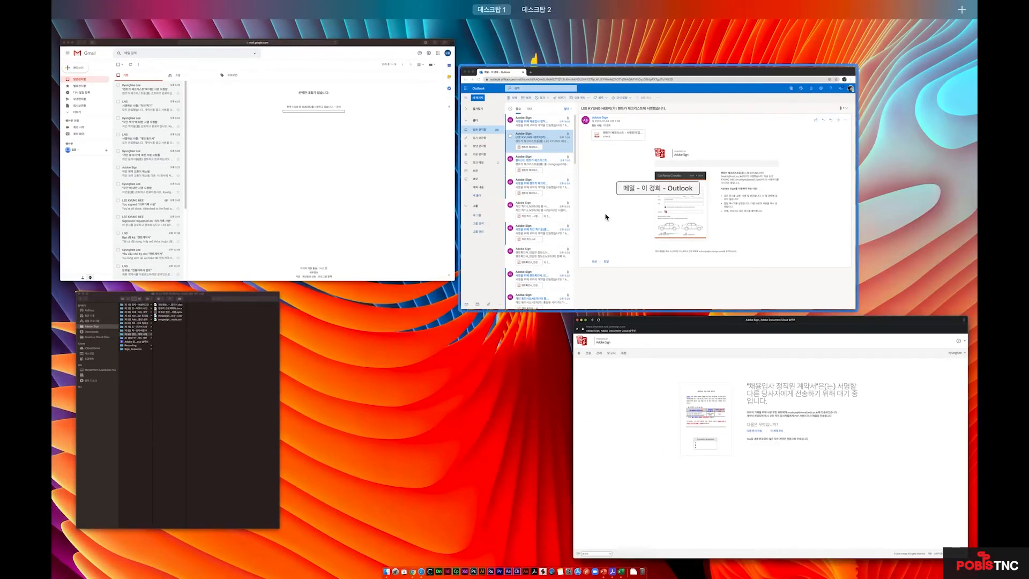
{"action": "left_click", "coordinate": [310, 132]}
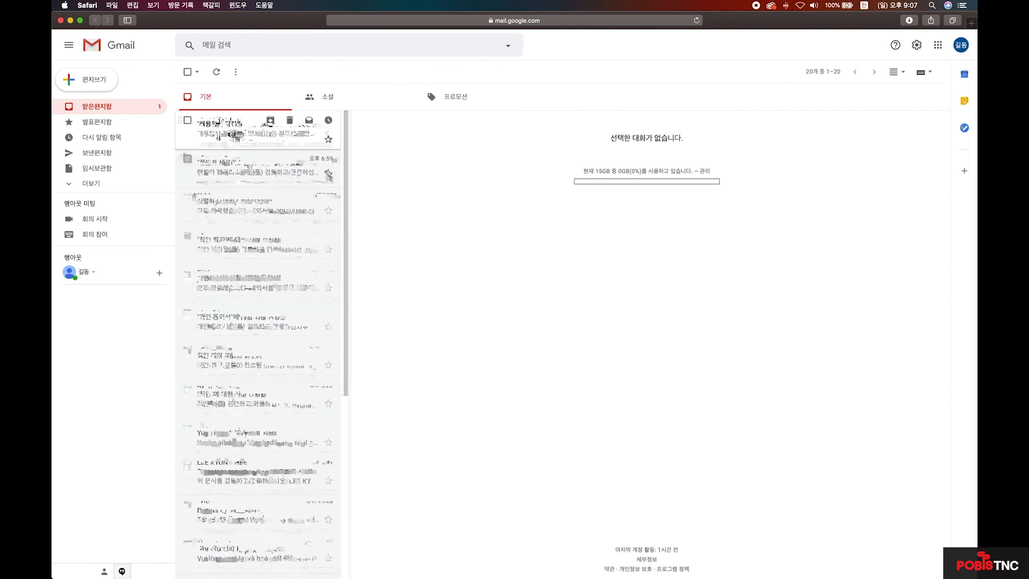
- Open the newest signing request email and launch 검토 및 서명 for 채용입사 정직원 계약서
{"action": "left_click", "coordinate": [231, 133]}
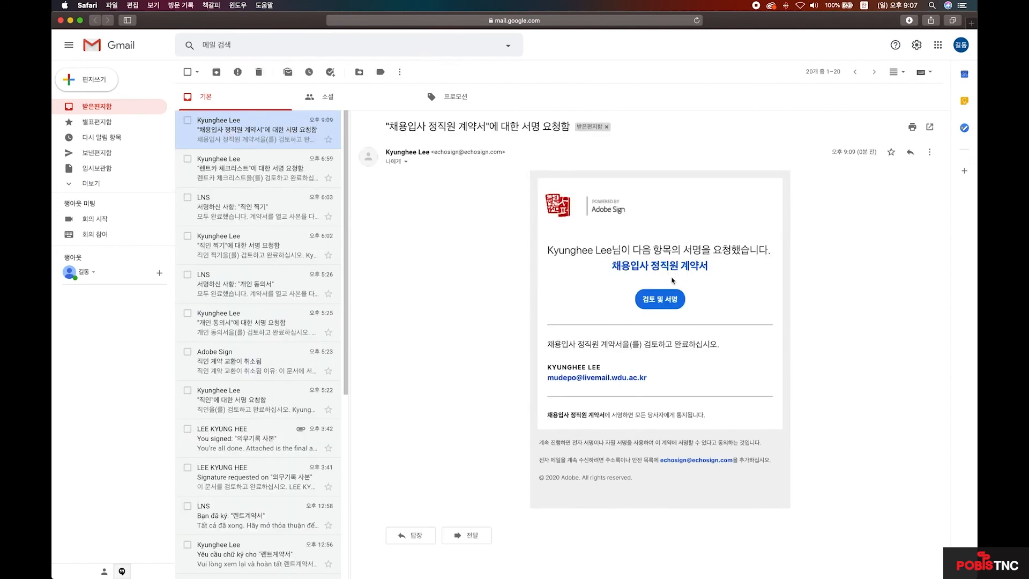
{"action": "left_click", "coordinate": [662, 301]}
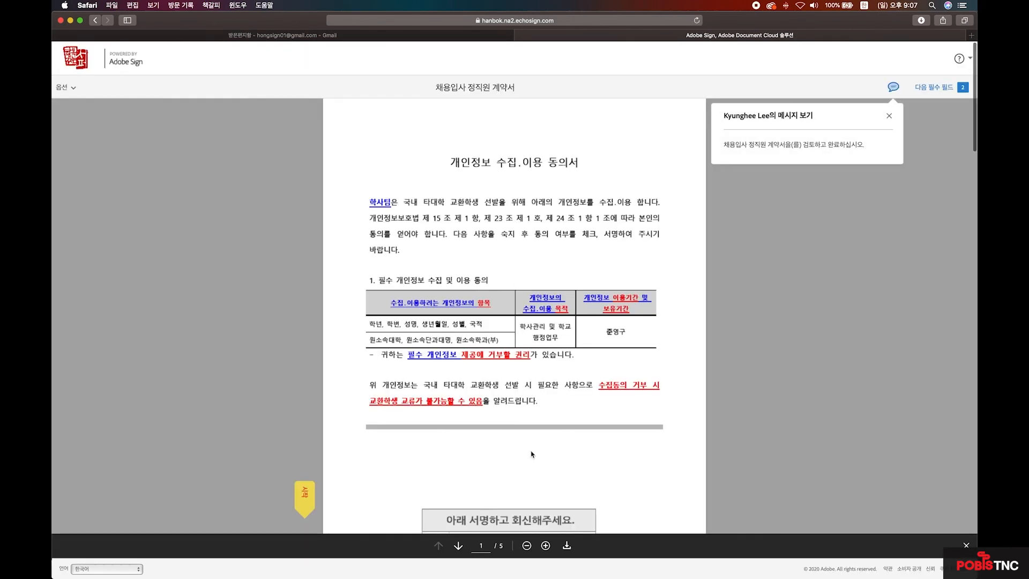
- Draw a freehand signature with 그리기 and apply it to the required signature field
{"action": "scroll", "coordinate": [527, 451], "scroll_direction": "down", "scroll_amount": 3}
{"action": "left_click", "coordinate": [527, 451]}
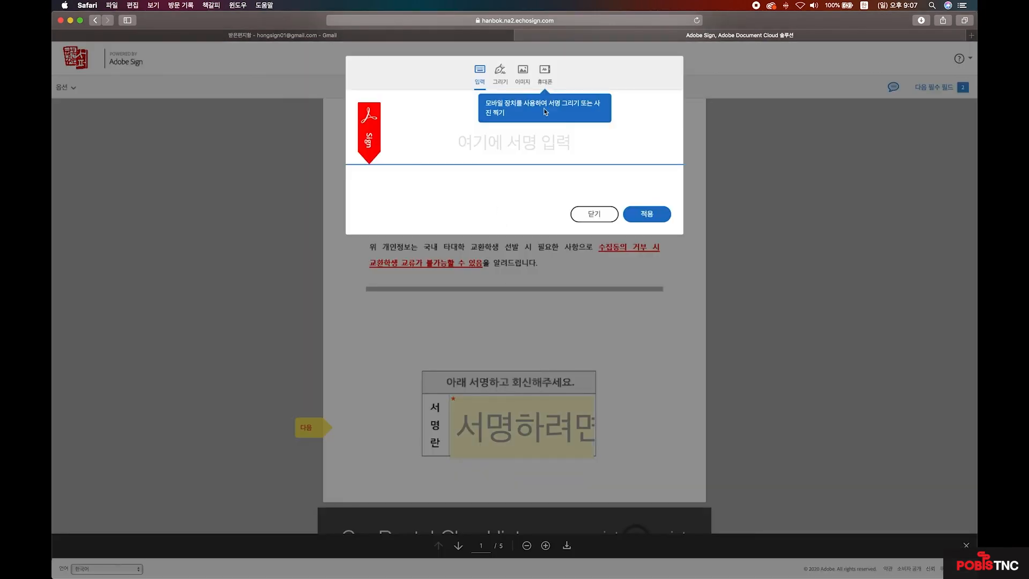
{"action": "left_click", "coordinate": [498, 77]}
{"action": "left_click", "coordinate": [519, 79]}
{"action": "left_click", "coordinate": [494, 79]}
{"action": "left_click_drag", "start_coordinate": [462, 147], "coordinate": [529, 135]}
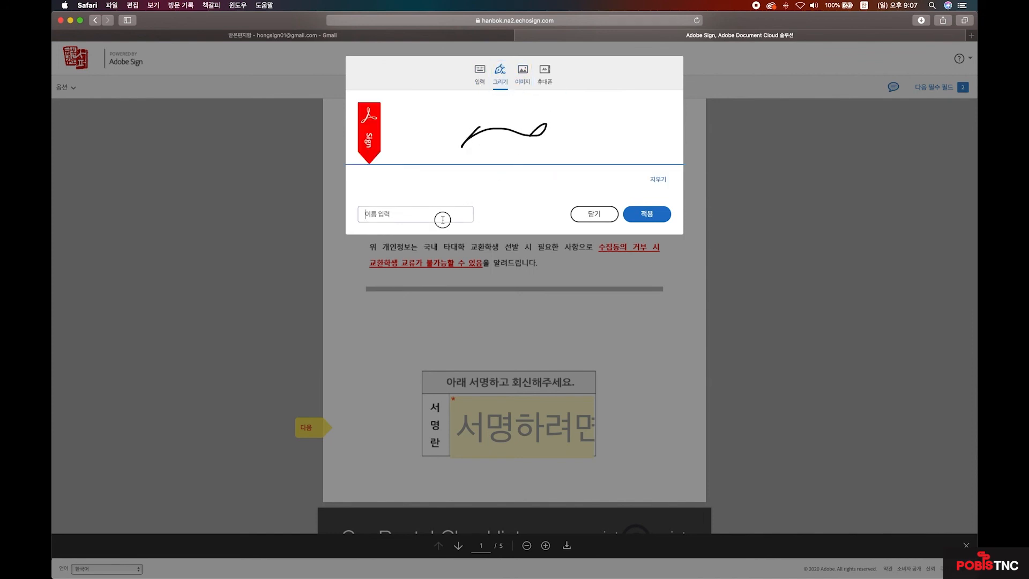
{"action": "left_click", "coordinate": [645, 213]}
- Set the City dropdown to 부산 instead of 서울
{"action": "scroll", "coordinate": [670, 320], "scroll_direction": "down", "scroll_amount": 5}
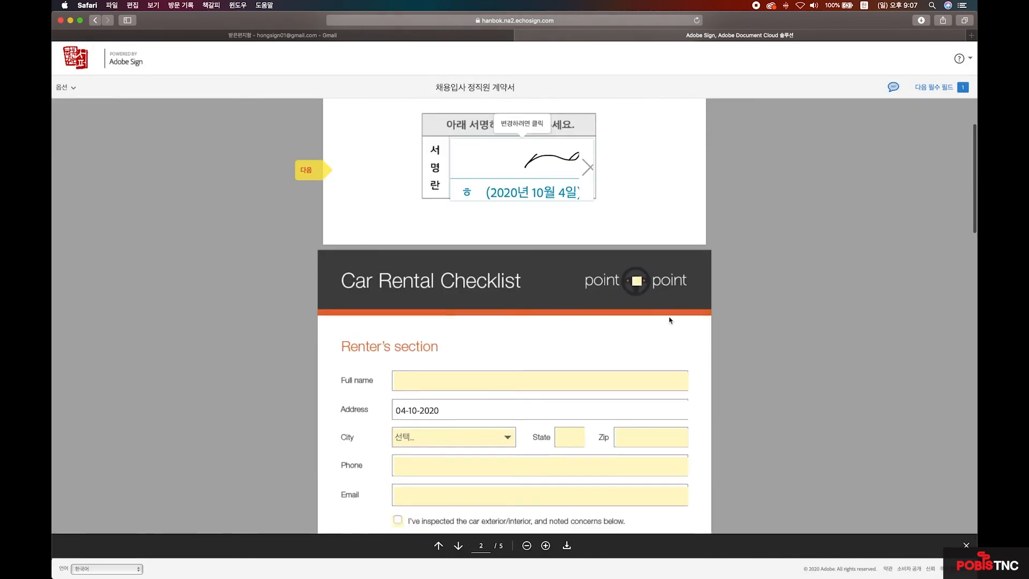
{"action": "scroll", "coordinate": [670, 320], "scroll_direction": "up", "scroll_amount": 2}
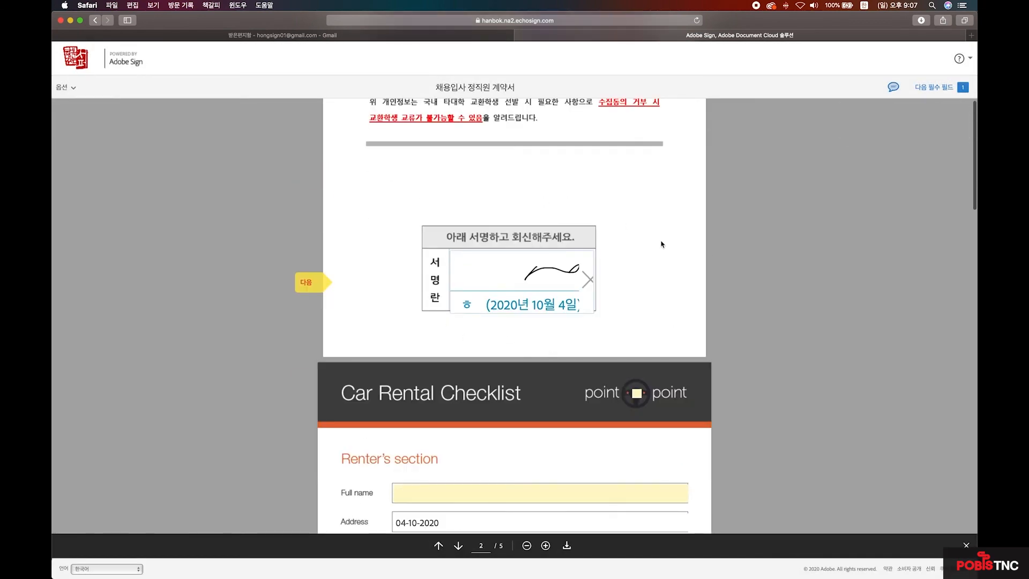
{"action": "scroll", "coordinate": [573, 403], "scroll_direction": "down", "scroll_amount": 3}
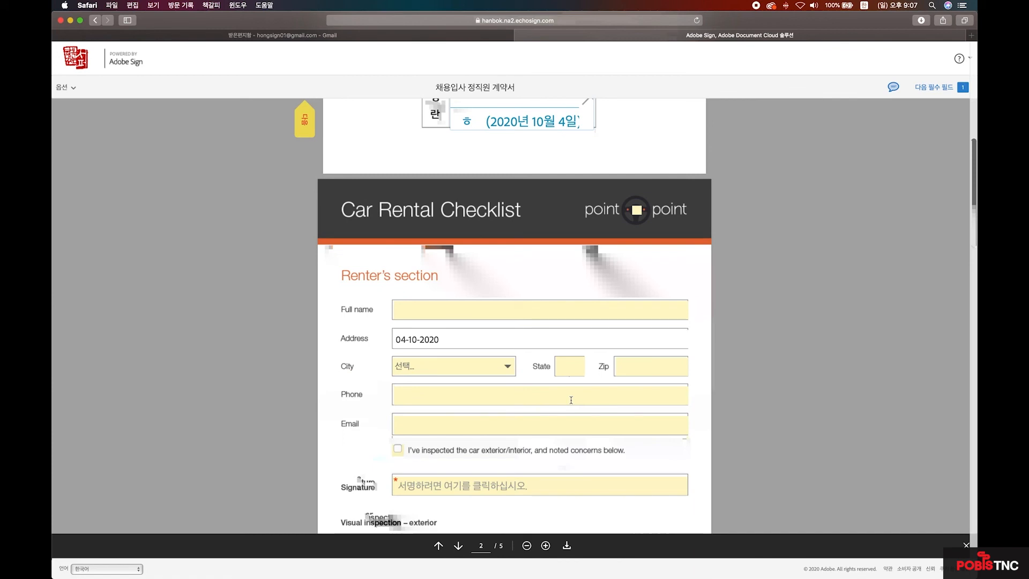
{"action": "left_click", "coordinate": [504, 366]}
{"action": "left_click", "coordinate": [494, 376]}
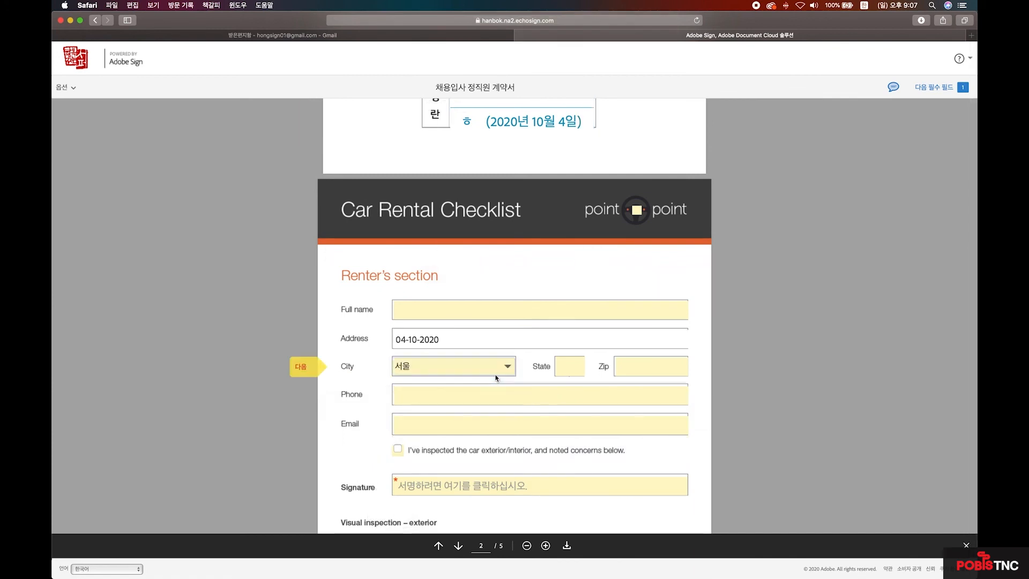
{"action": "left_click", "coordinate": [502, 367]}
{"action": "left_click", "coordinate": [501, 376]}
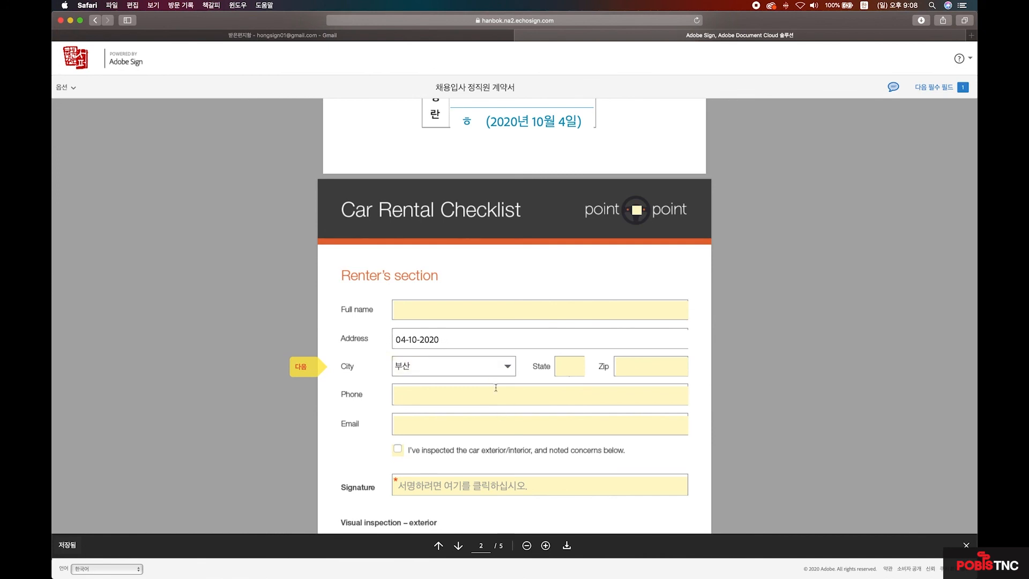
- Tick the car inspection acknowledgement box, add the Signature, and finish with 클릭하여 서명
{"action": "scroll", "coordinate": [498, 416], "scroll_direction": "down", "scroll_amount": 5}
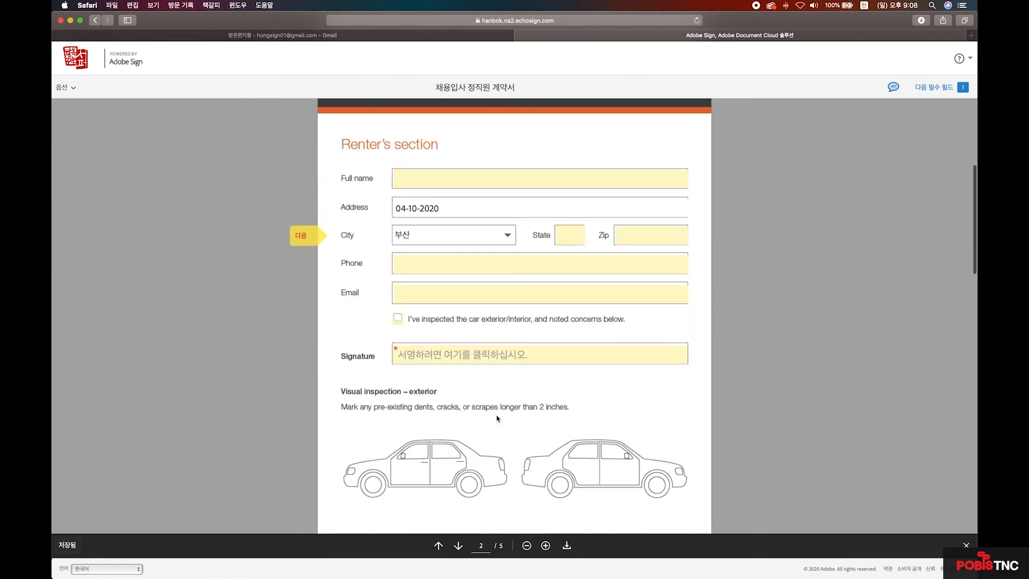
{"action": "left_click", "coordinate": [398, 318]}
{"action": "left_click", "coordinate": [439, 352]}
{"action": "scroll", "coordinate": [505, 432], "scroll_direction": "down", "scroll_amount": 10}
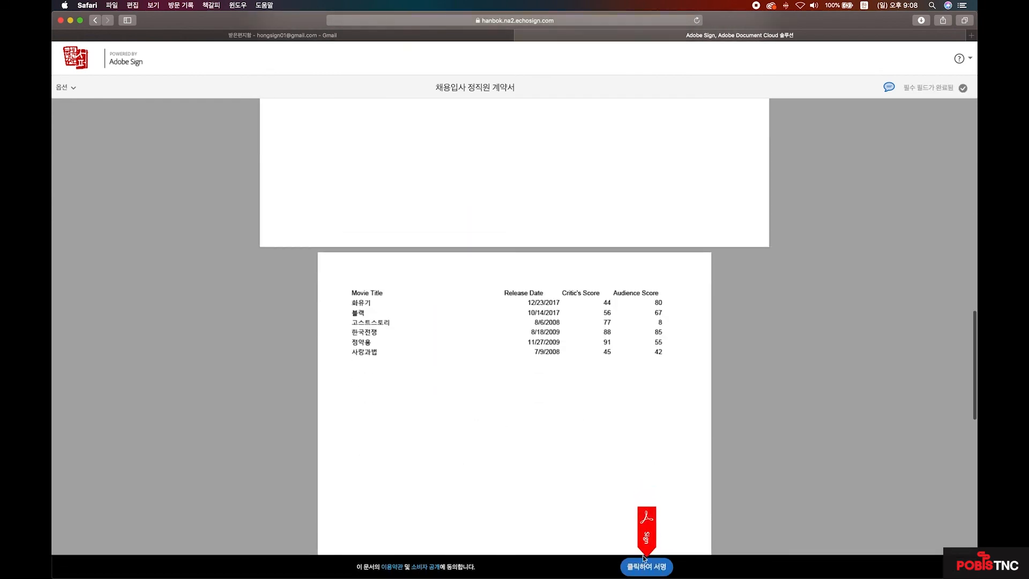
{"action": "left_click", "coordinate": [658, 567]}
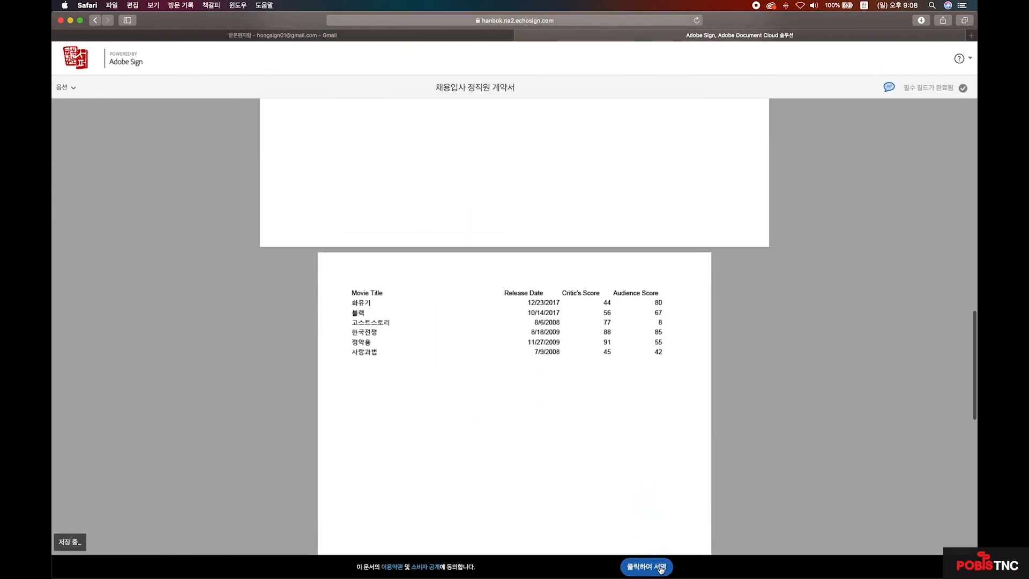
{"action": "left_click", "coordinate": [661, 569]}
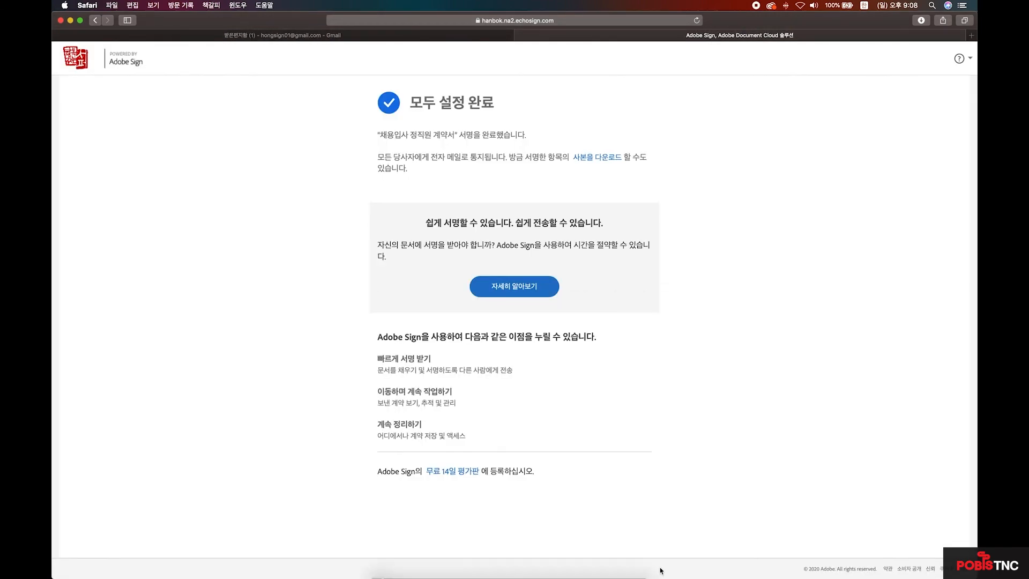
{"action": "key", "text": "ctrl+Up"}
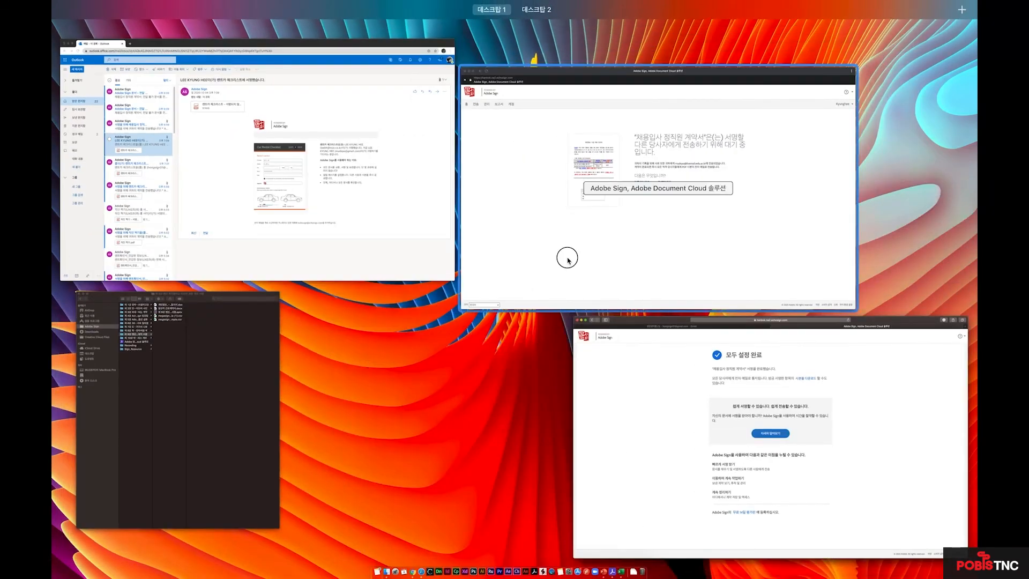
- Return to the sender's Adobe Sign window and list the agreements still in progress
{"action": "left_click", "coordinate": [566, 260]}
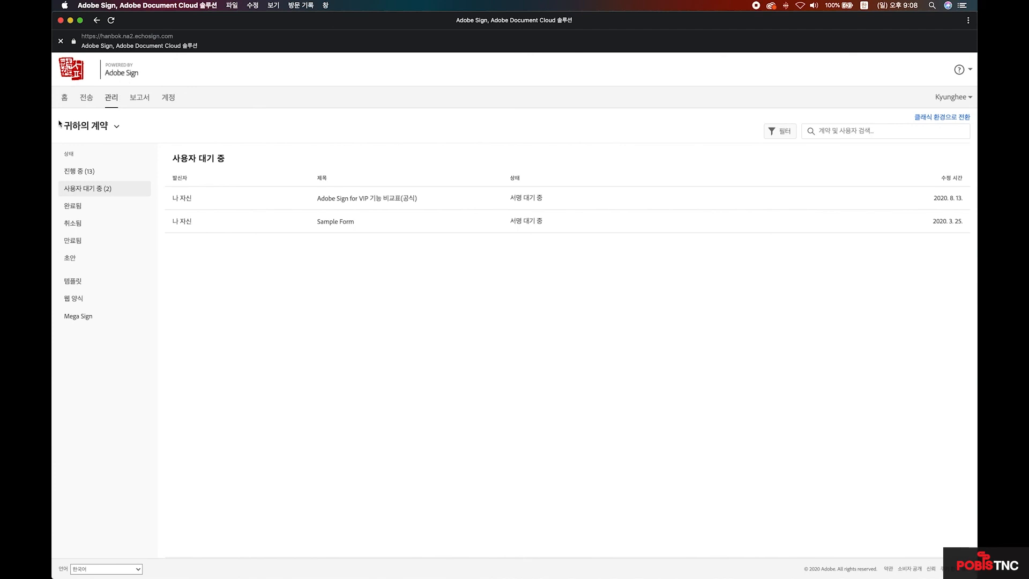
{"action": "mouse_move", "coordinate": [213, 201]}
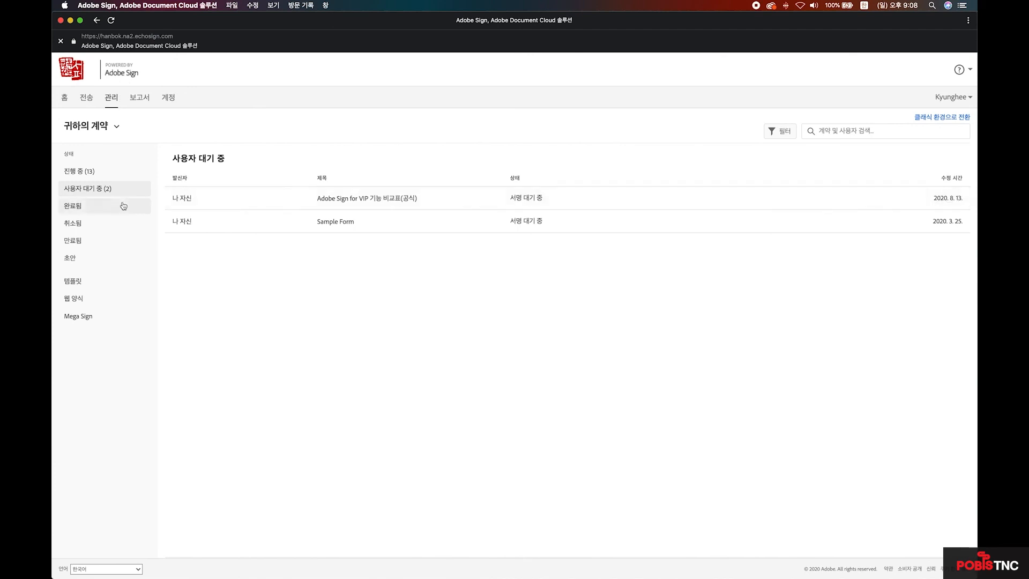
{"action": "left_click", "coordinate": [75, 172]}
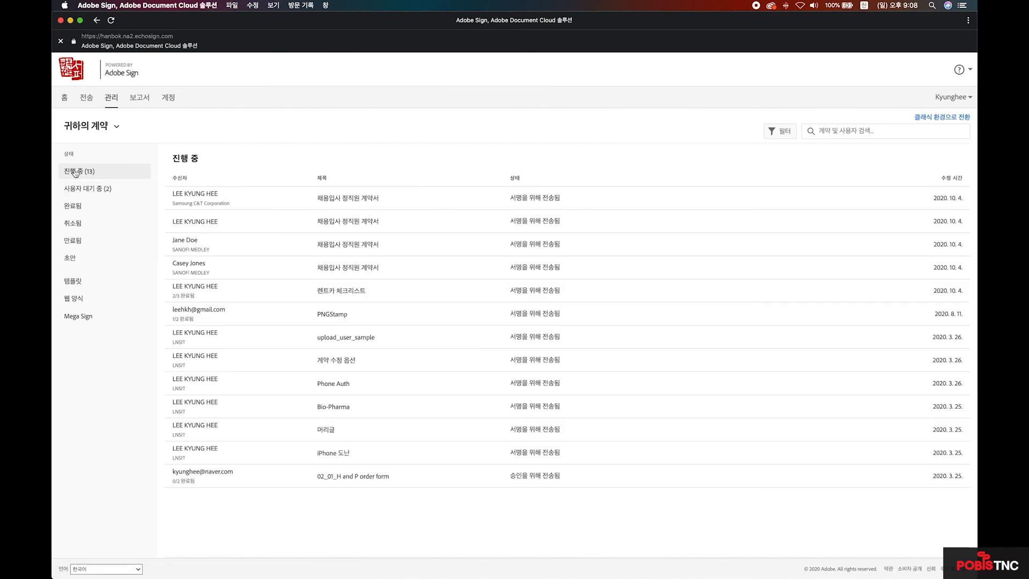
- Review the newest hiring agreement's details, then select 채용입사 정직원 계약서 under 완료됨
{"action": "mouse_move", "coordinate": [299, 204]}
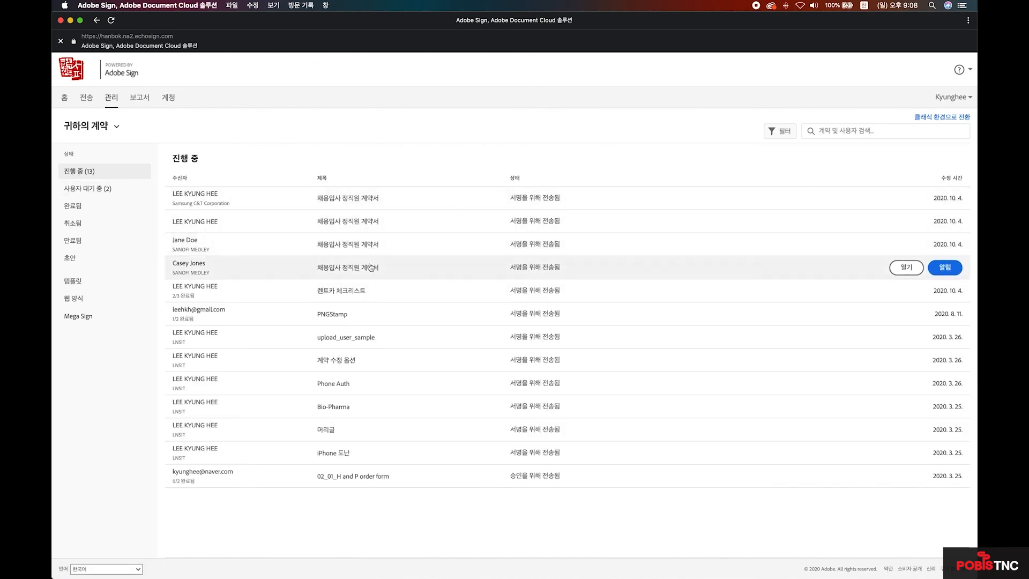
{"action": "mouse_move", "coordinate": [382, 290]}
{"action": "mouse_move", "coordinate": [369, 201]}
{"action": "left_click", "coordinate": [368, 199]}
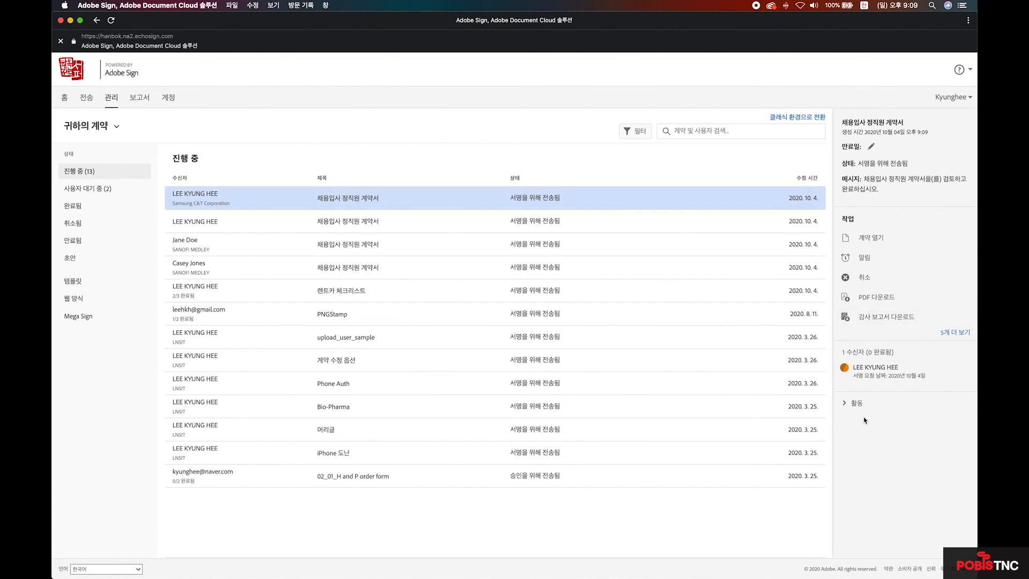
{"action": "left_click", "coordinate": [956, 332]}
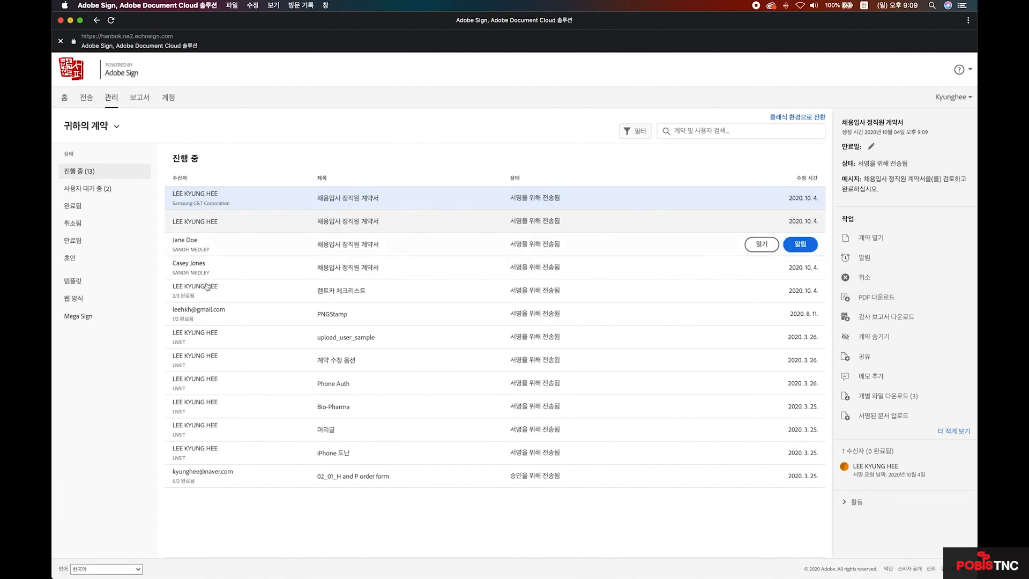
{"action": "left_click", "coordinate": [75, 213]}
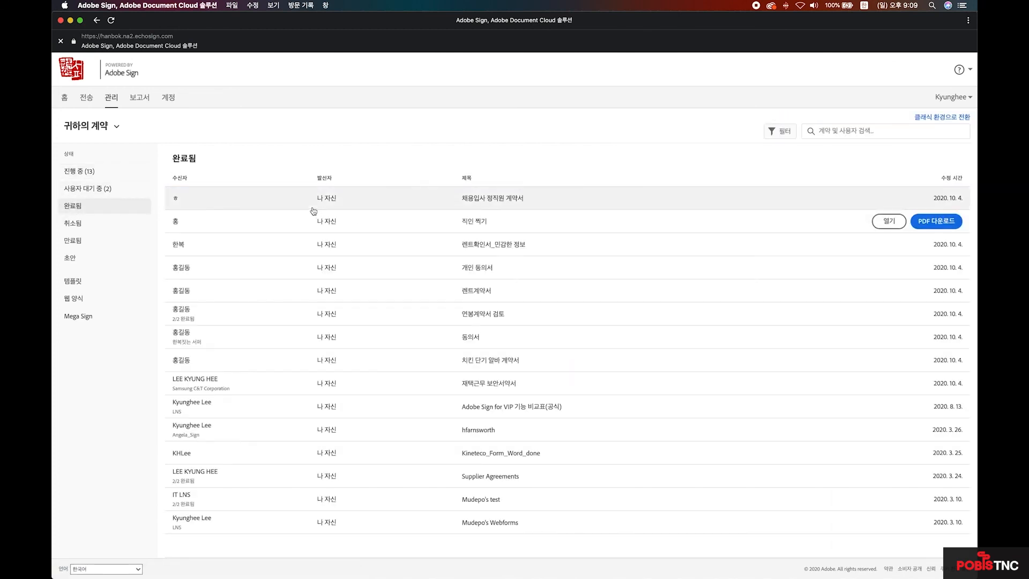
{"action": "left_click", "coordinate": [482, 203]}
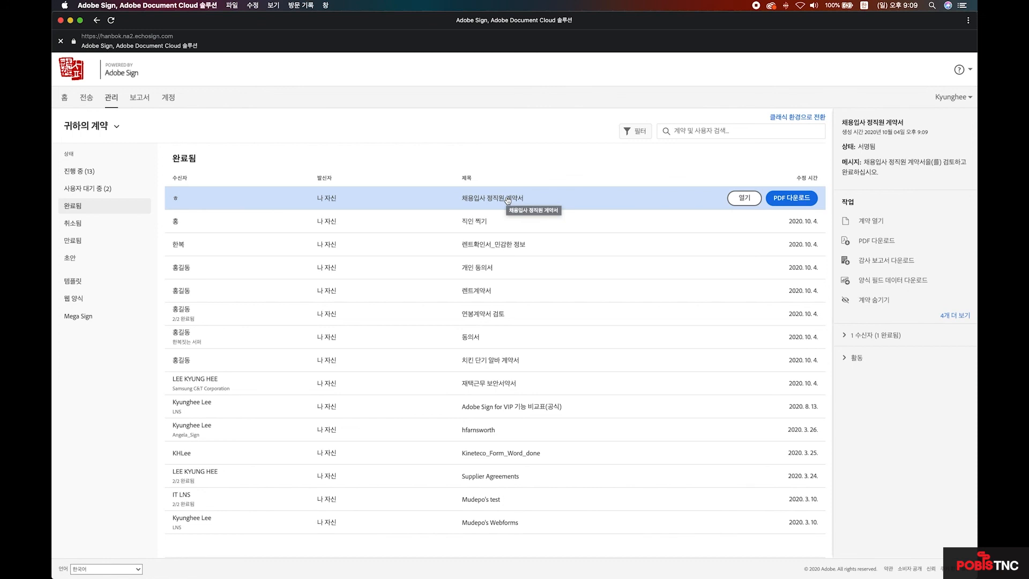
- Open the signed 채용입사 정직원 계약서 and start entering its file password
{"action": "left_click", "coordinate": [736, 198]}
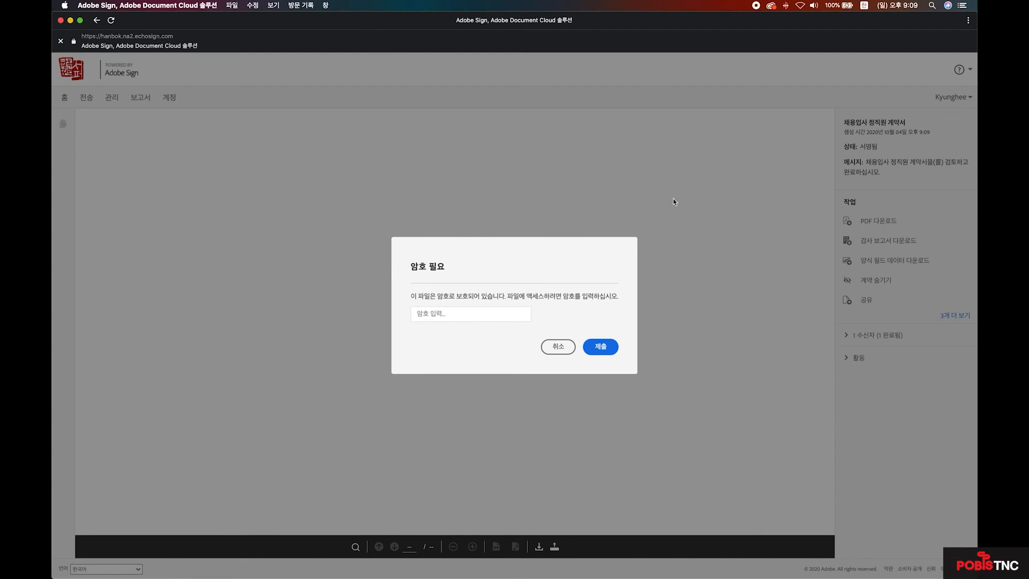
{"action": "left_click", "coordinate": [434, 316]}
- Enter the document password to open the signed PDF, showing the drawn signature dated 2020년 10월 4일
{"action": "type", "text": "••"}
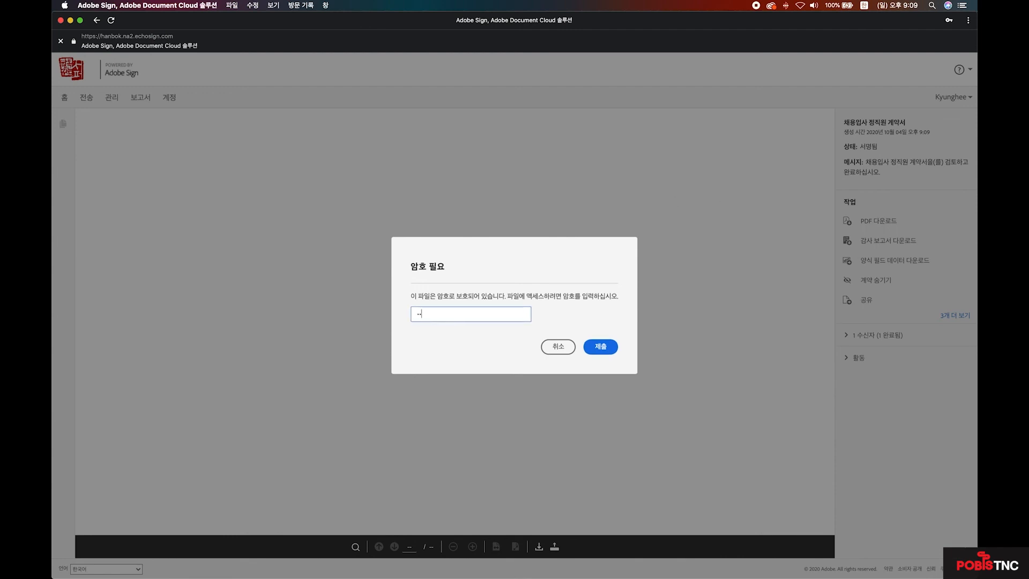
{"action": "type", "text": "••"}
{"action": "left_click", "coordinate": [601, 347]}
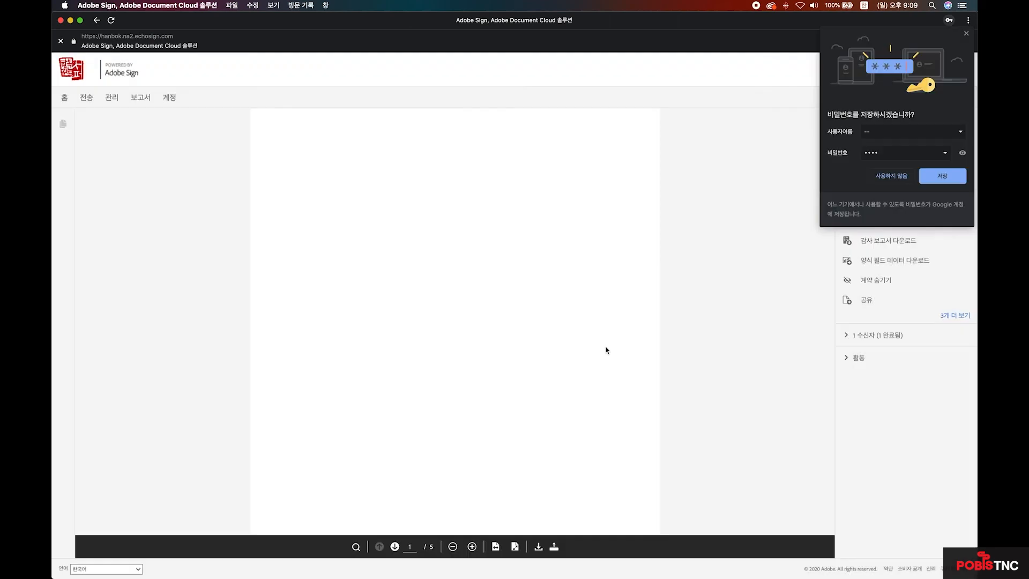
{"action": "left_click", "coordinate": [890, 177]}
{"action": "scroll", "coordinate": [668, 324], "scroll_direction": "down", "scroll_amount": 10}
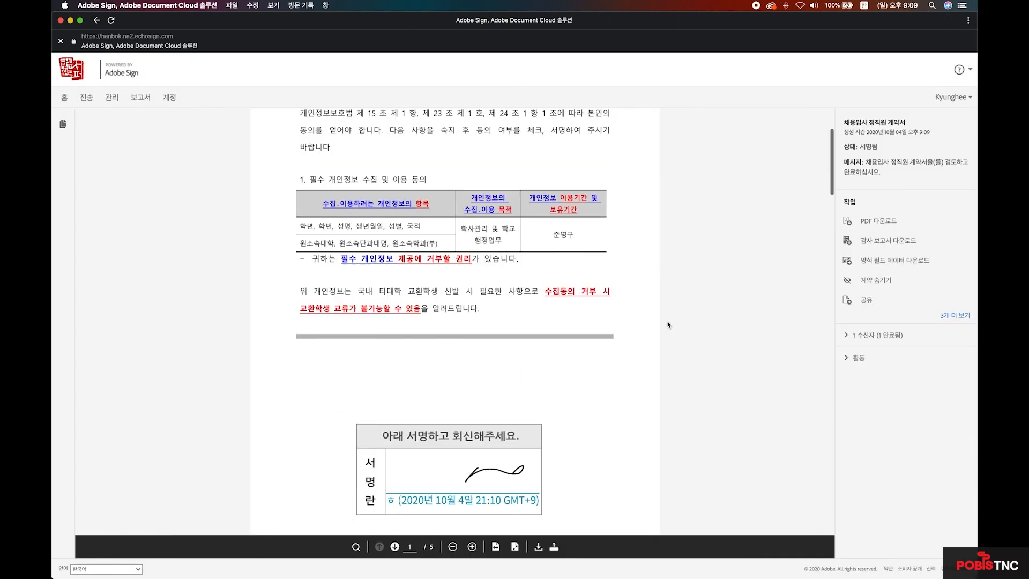